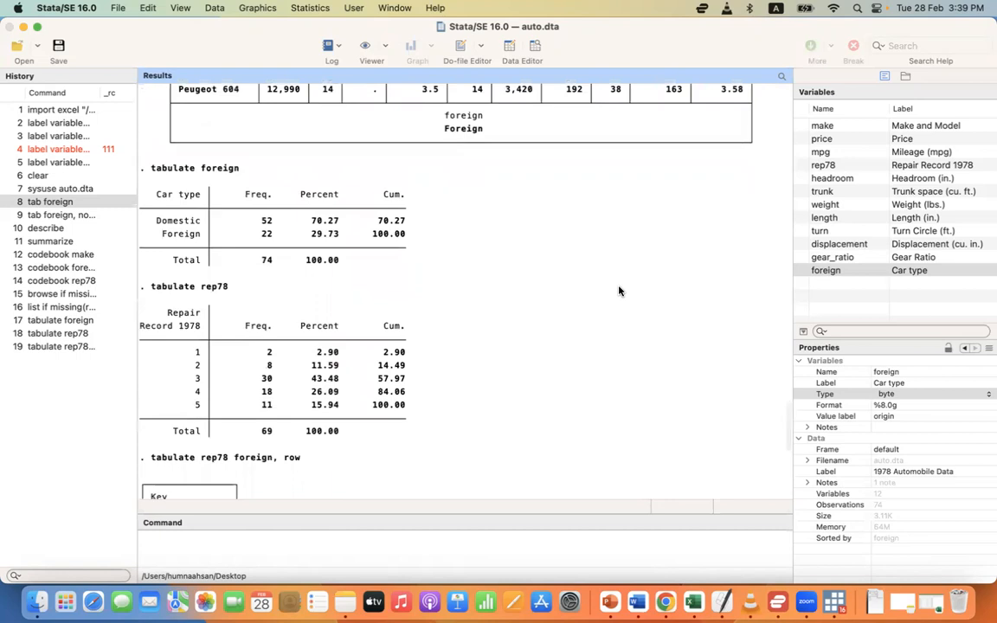
Step: Run summarize without a variable list to get summary statistics for every variable in the dataset
scroll(619, 291, up, 8)
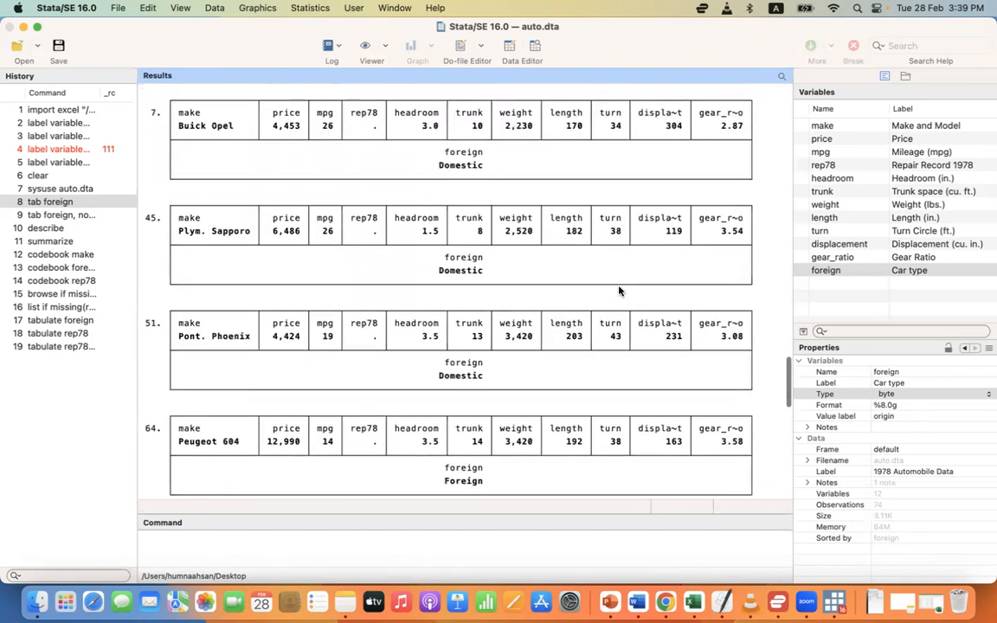
scroll(619, 291, up, 4)
scroll(619, 291, down, 6)
scroll(619, 291, down, 4)
drag(153, 191, 238, 193)
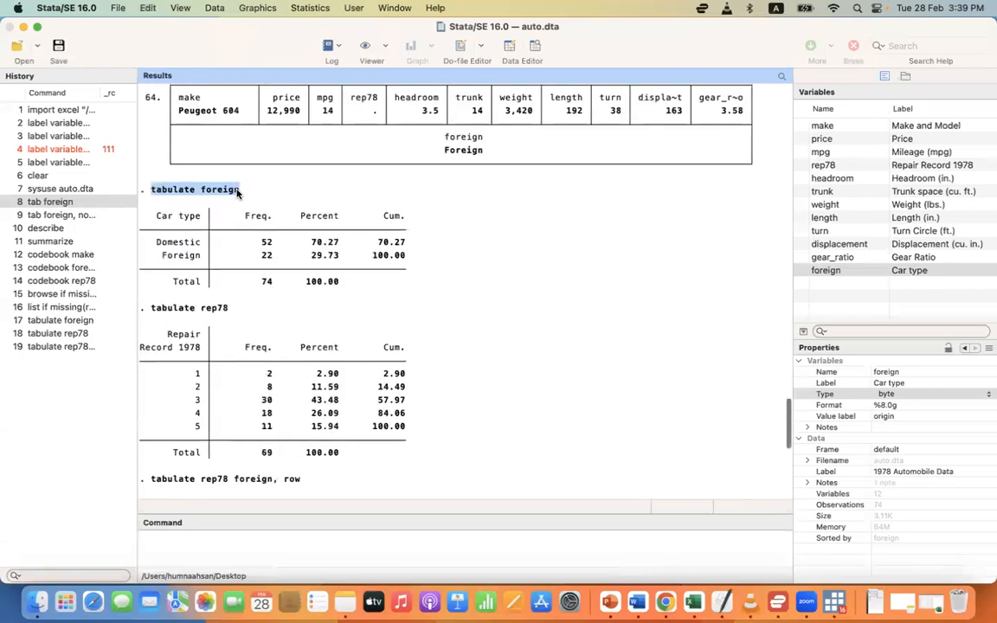
scroll(238, 193, down, 9)
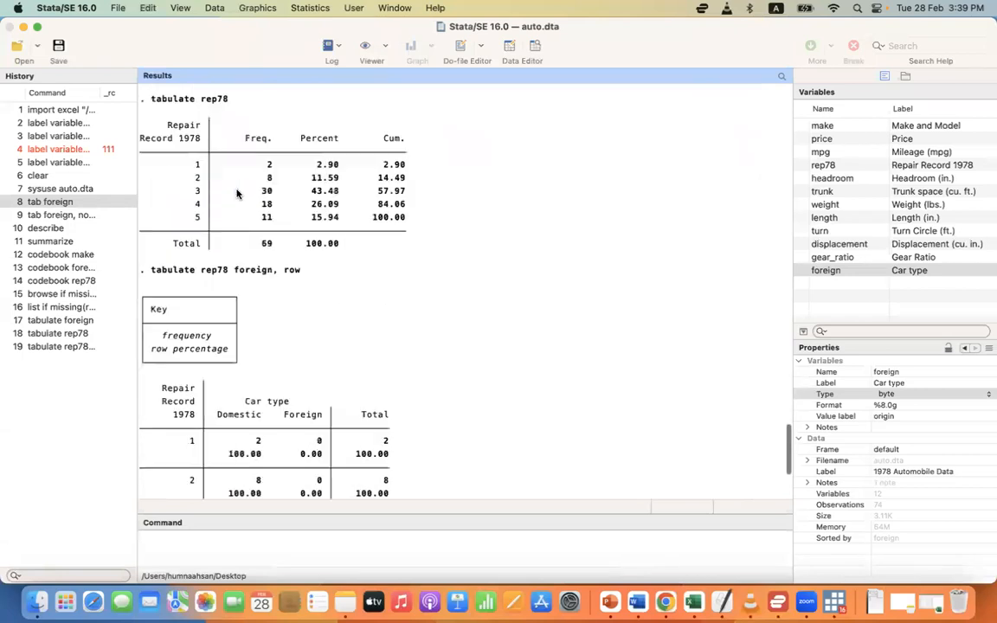
click(201, 546)
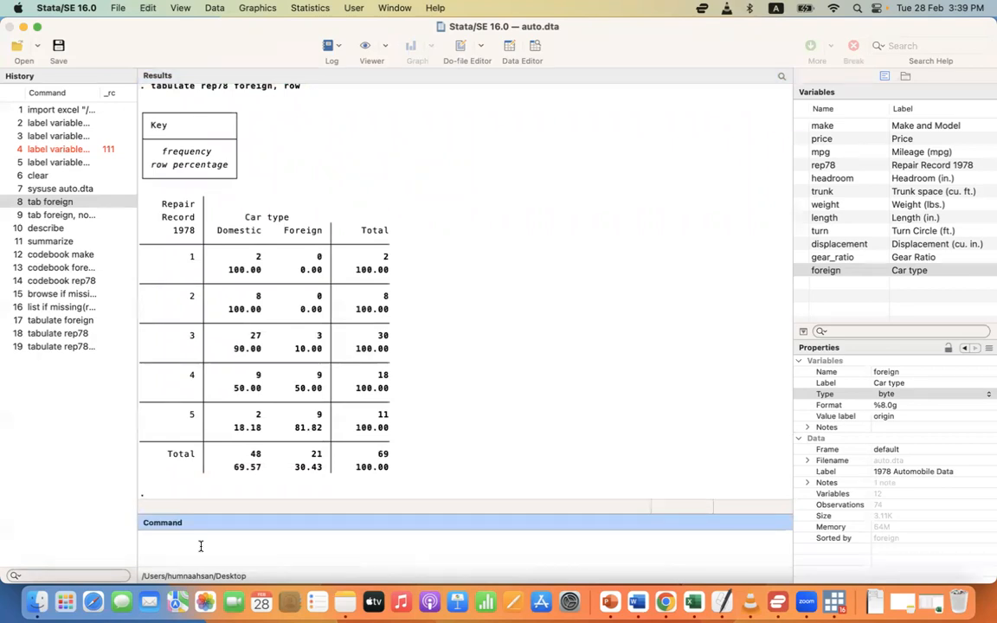
text(summarize)
key(Return)
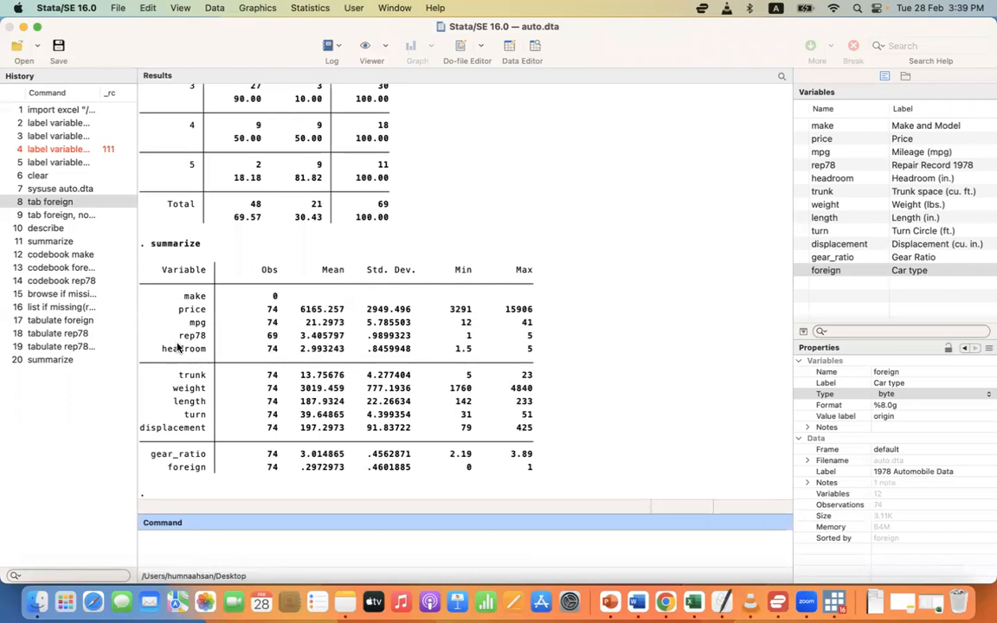
Step: Run summarize for the mpg variable alone
text(summarize)
click(801, 153)
key(Return)
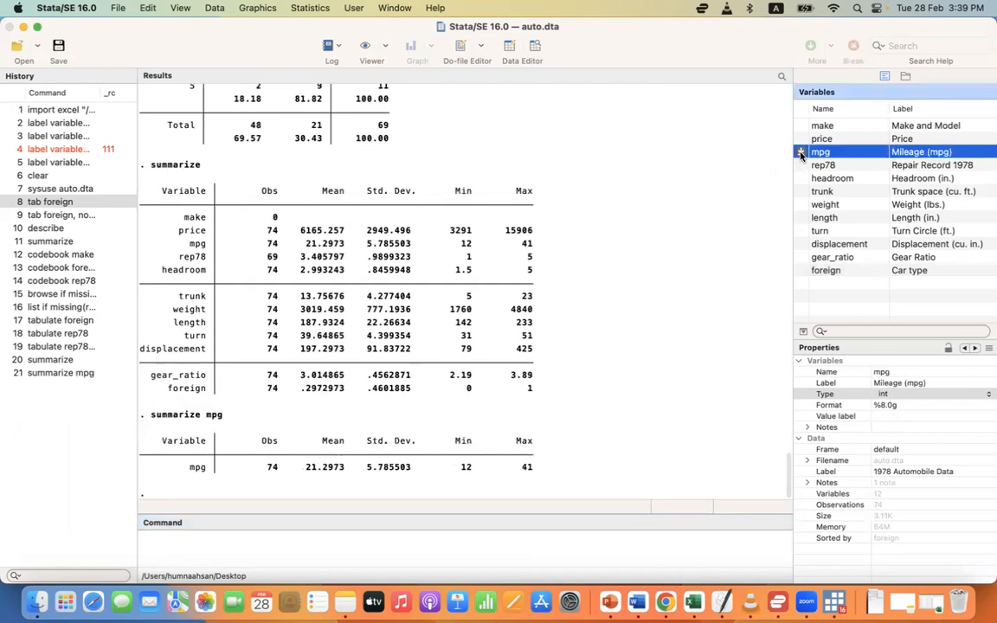
drag(149, 414, 222, 421)
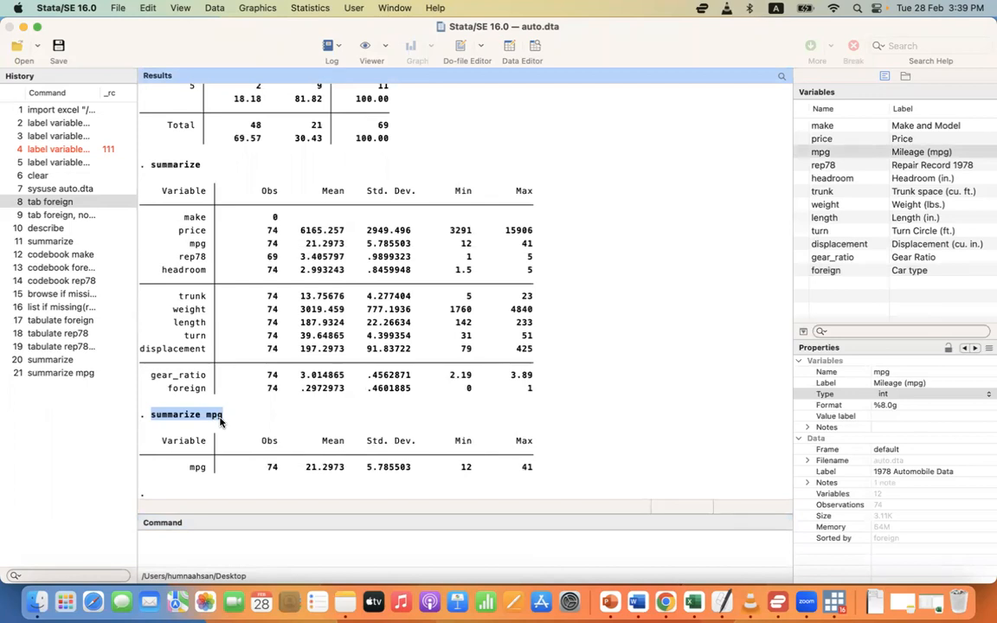
Step: Reuse the summarize mpg command with the condition if foreign==0 to summarize mileage for domestic cars only
click(180, 551)
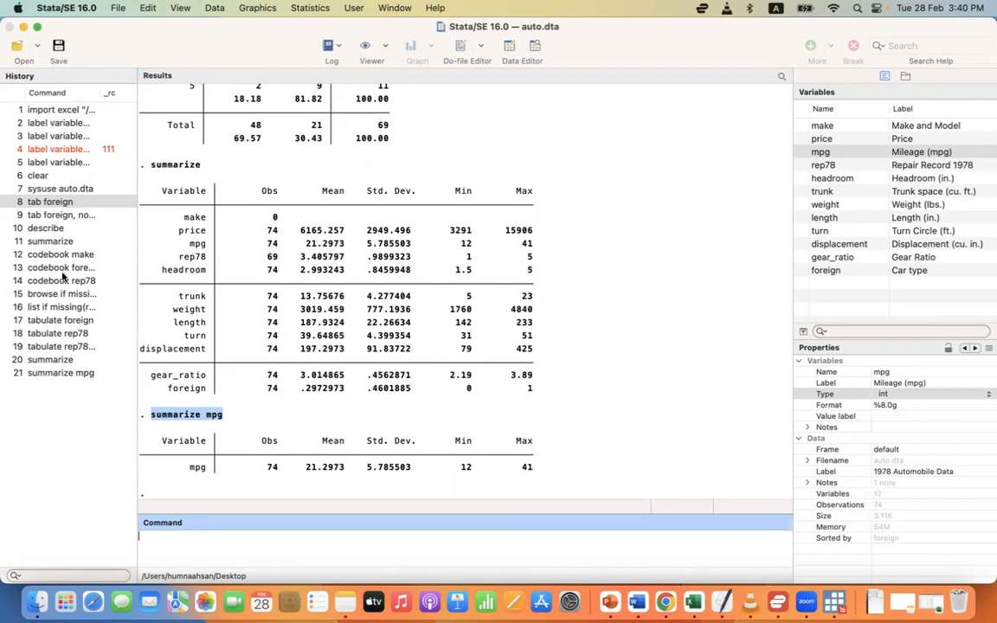
click(55, 373)
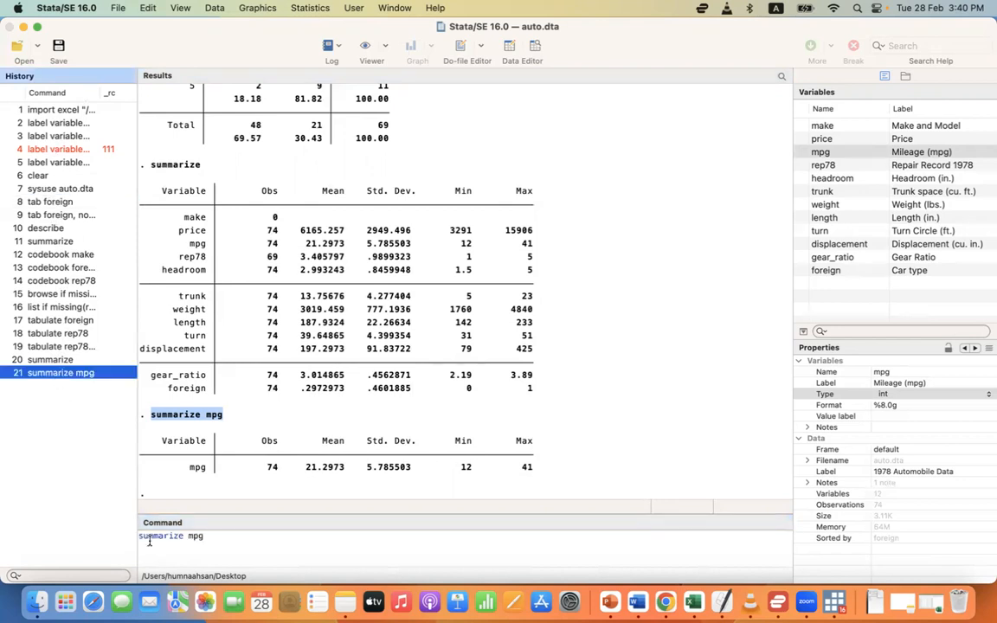
click(213, 537)
text(if )
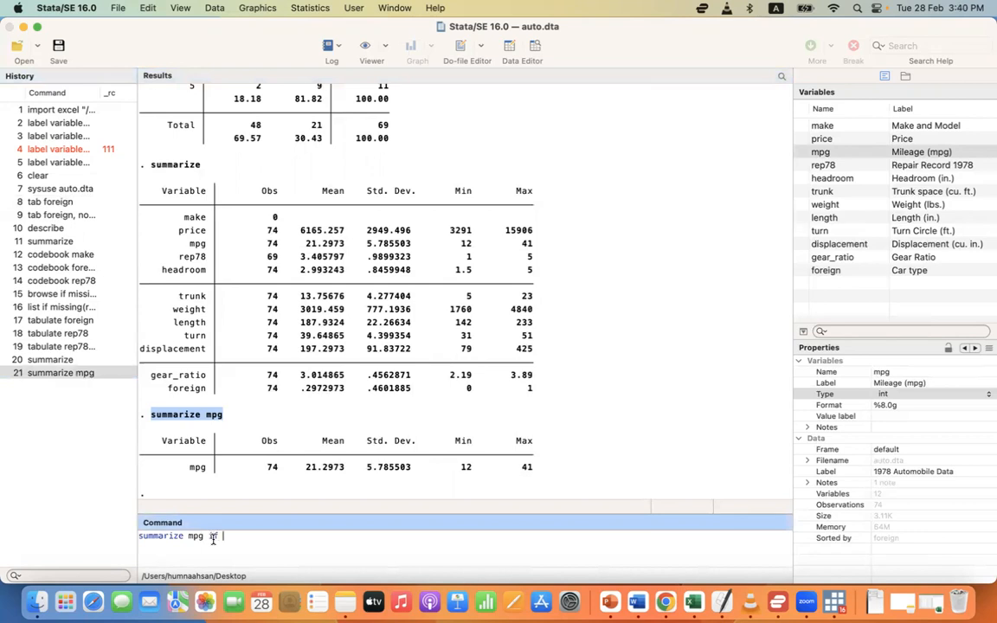
text(foreign)
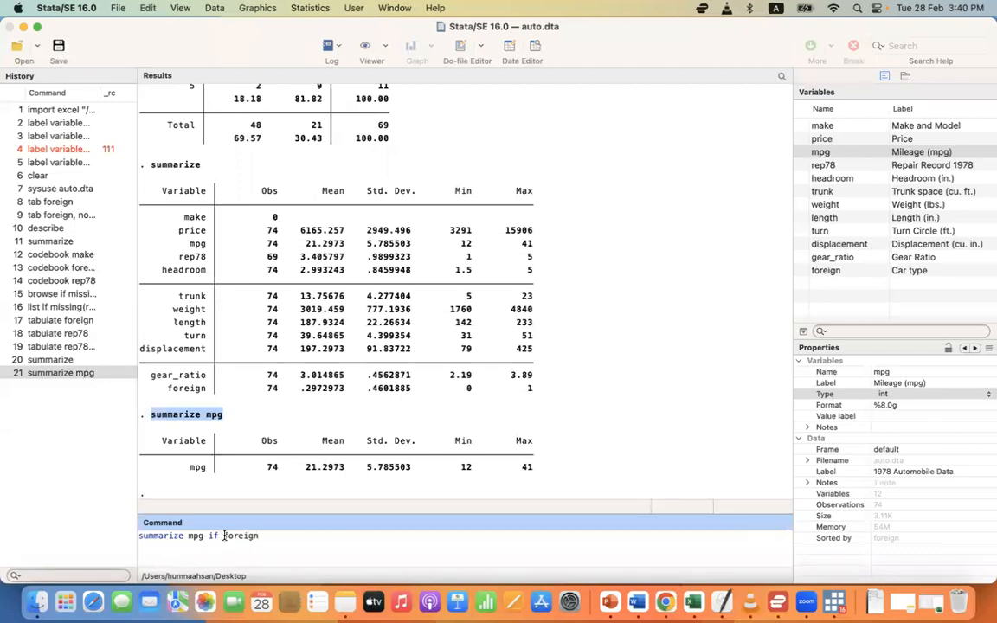
drag(227, 536, 260, 537)
click(260, 537)
text(==0)
key(Return)
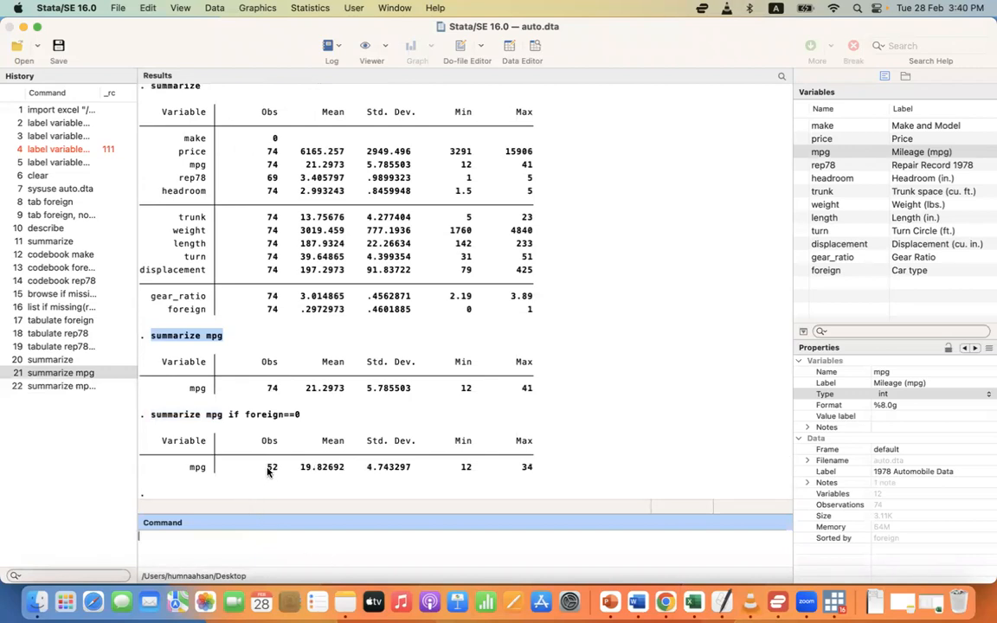
drag(267, 469, 335, 469)
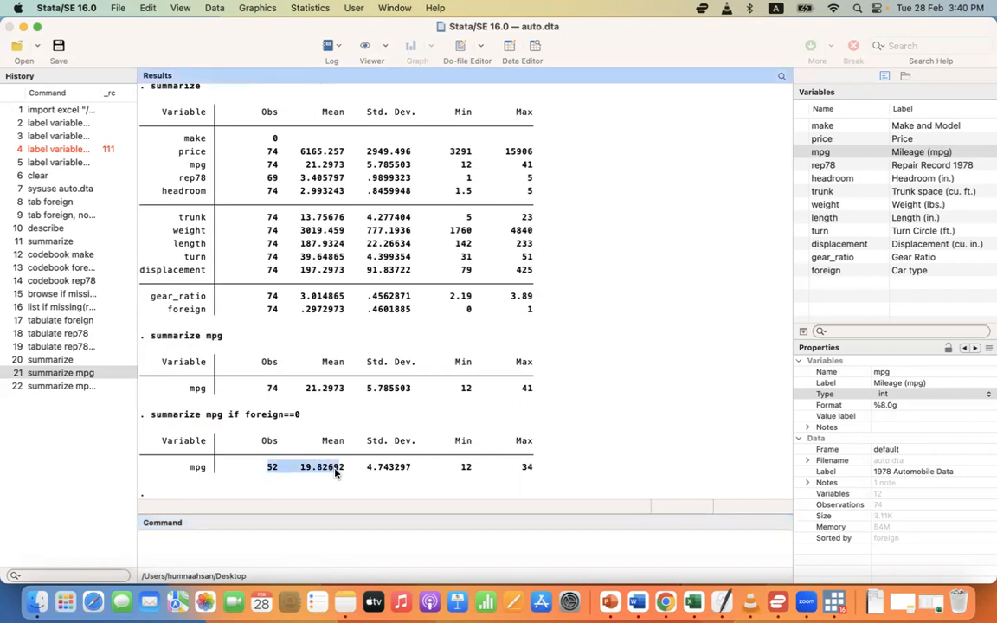
click(335, 469)
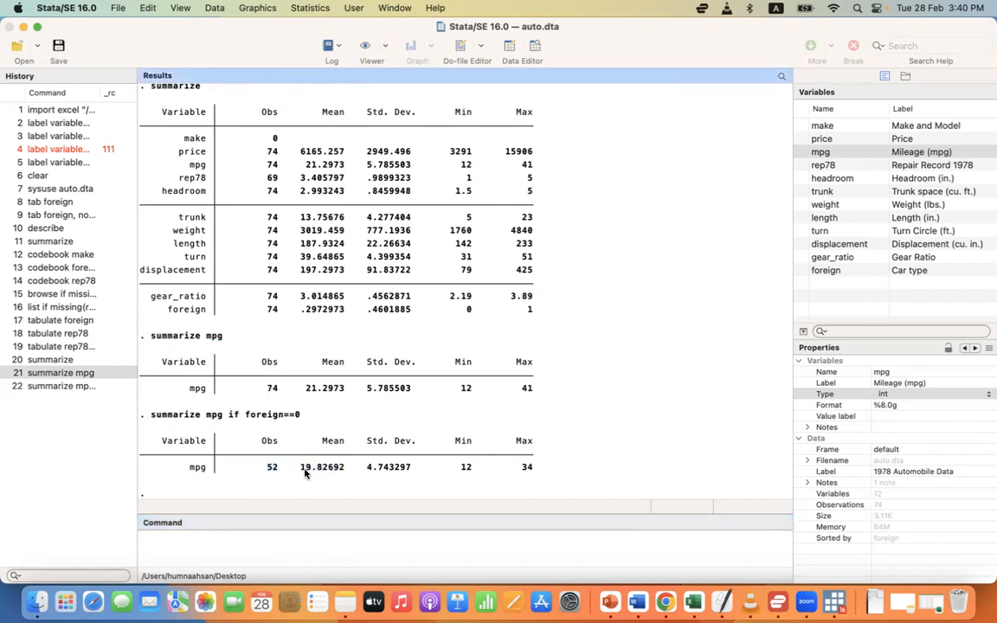
double_click(302, 472)
click(322, 472)
Step: Run a copy of the conditional summary as summarize mpg if foreign==1 and compare the mean mileage of both groups
drag(148, 421, 300, 416)
key(super+c)
click(205, 542)
key(super+v)
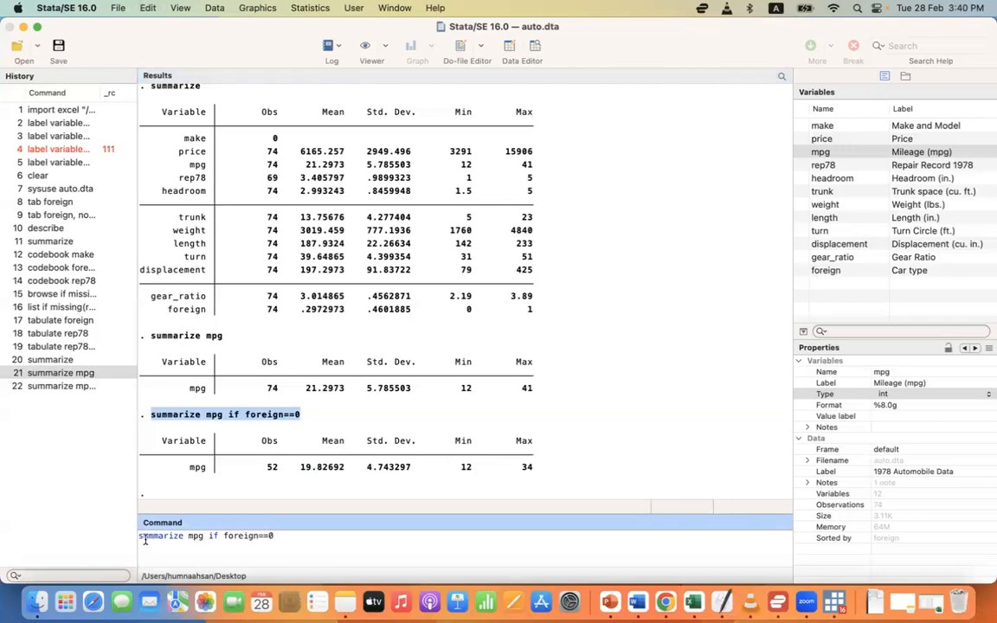
click(190, 538)
click(277, 538)
key(BackSpace)
text(1)
key(Return)
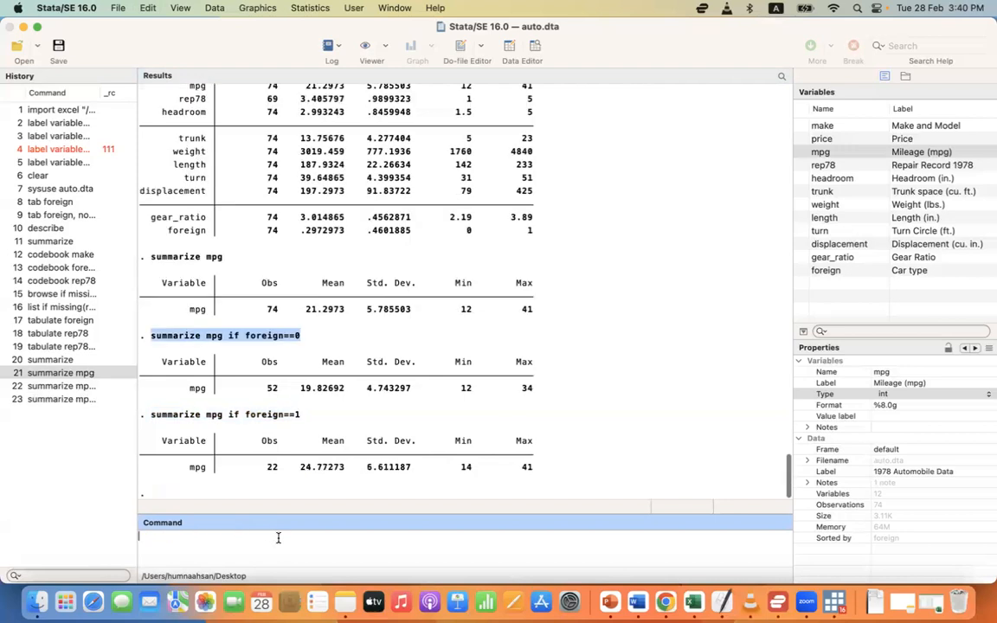
drag(301, 468, 349, 468)
drag(300, 388, 346, 390)
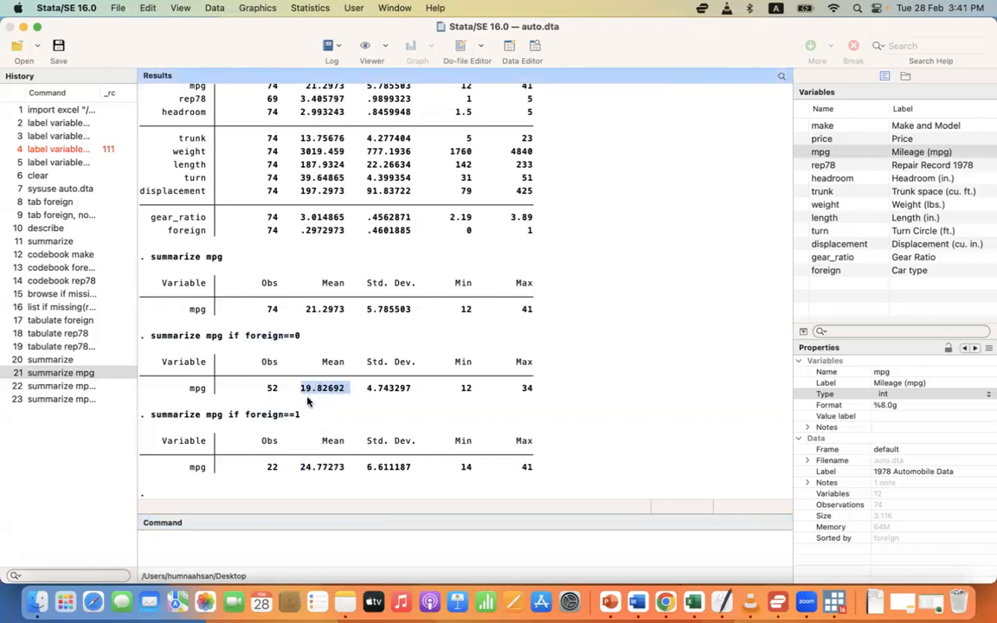
drag(300, 467, 347, 469)
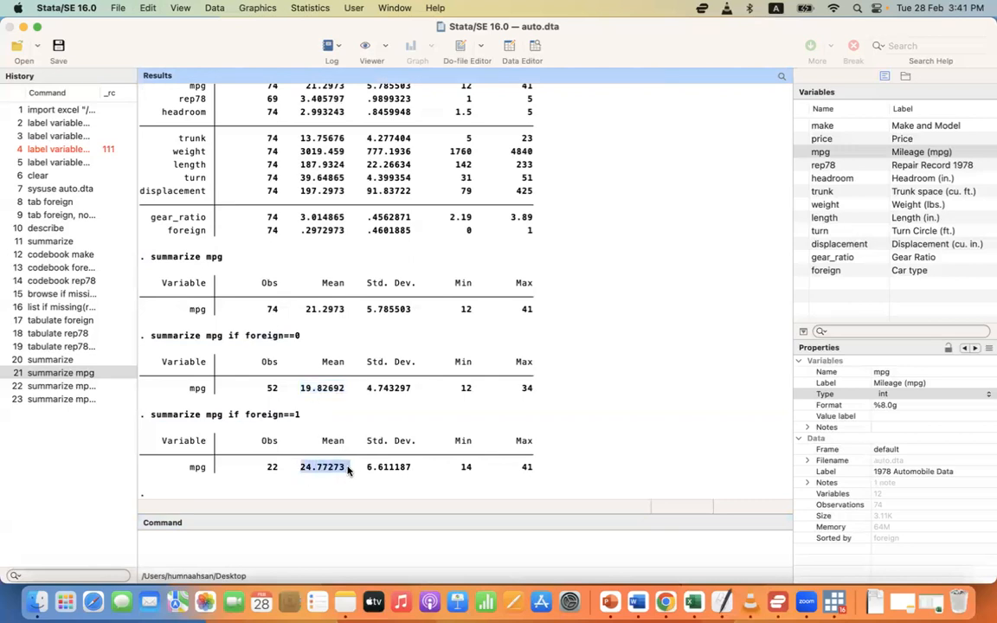
drag(300, 389, 339, 394)
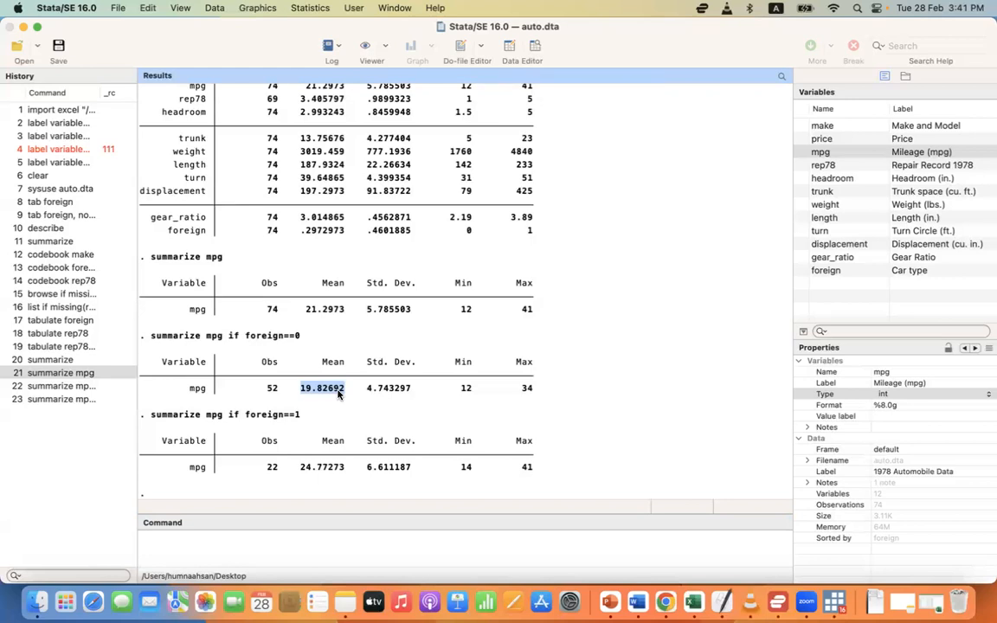
click(339, 394)
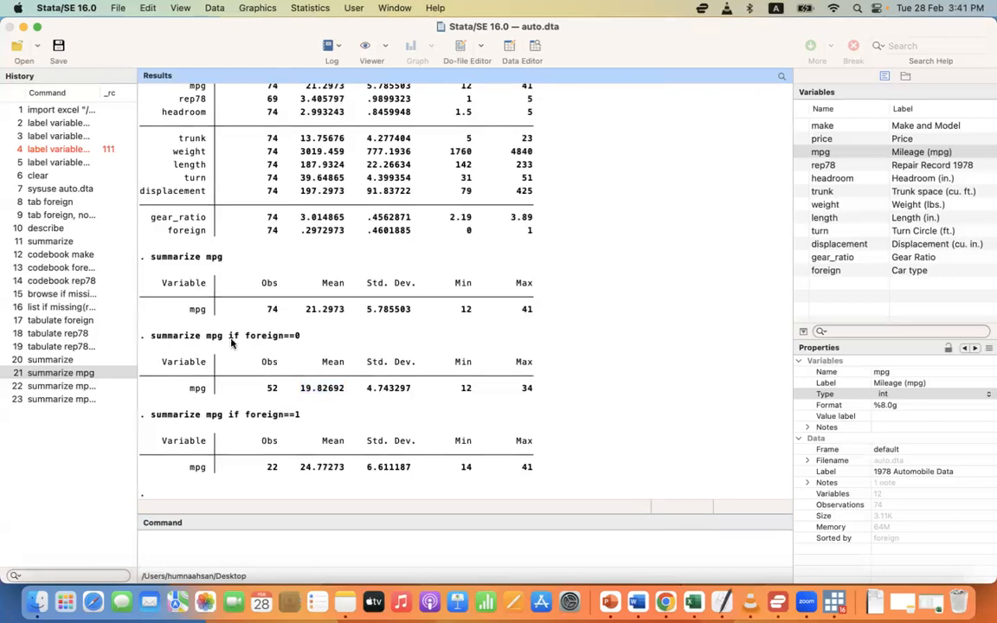
Step: Summarize mpg for both car types in one command with by foreign, sort: summarize mpg
click(216, 545)
text(by )
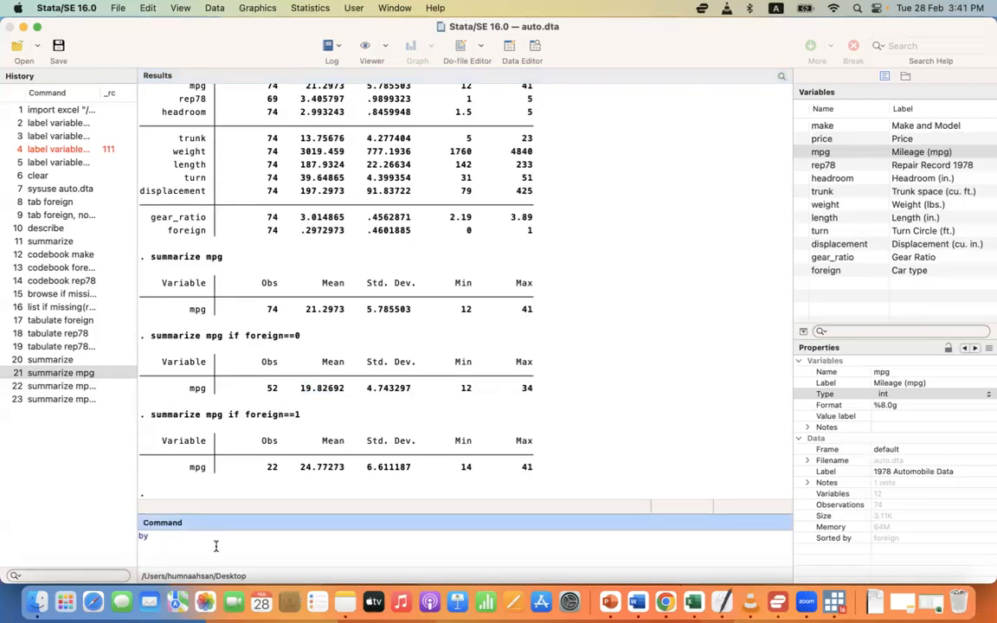
text(foreig)
text(n:)
text( sort)
click(192, 538)
key(BackSpace)
text(,)
click(248, 537)
text(: summarize mpg)
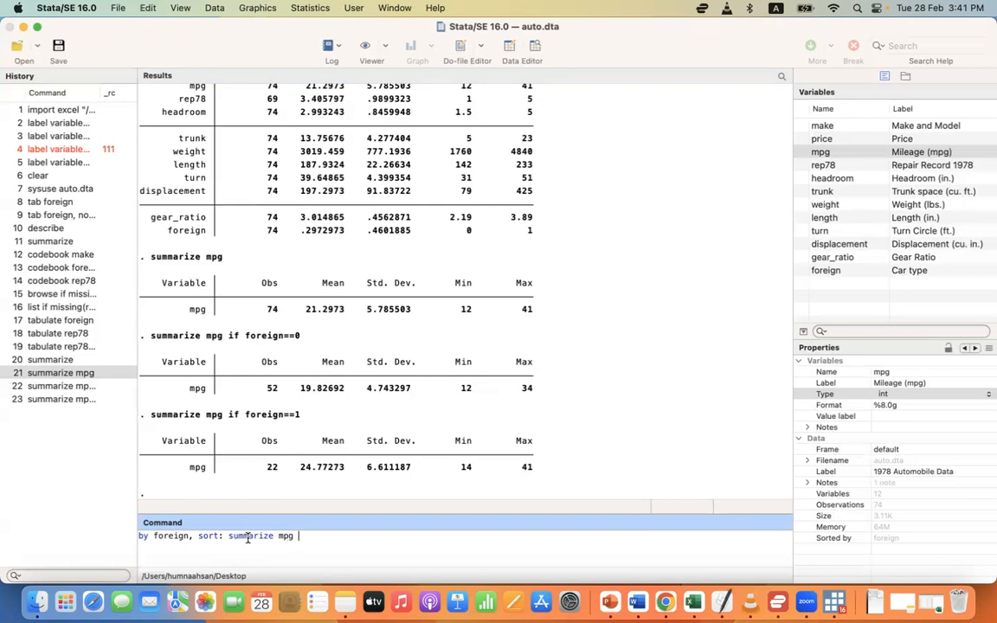
key(Return)
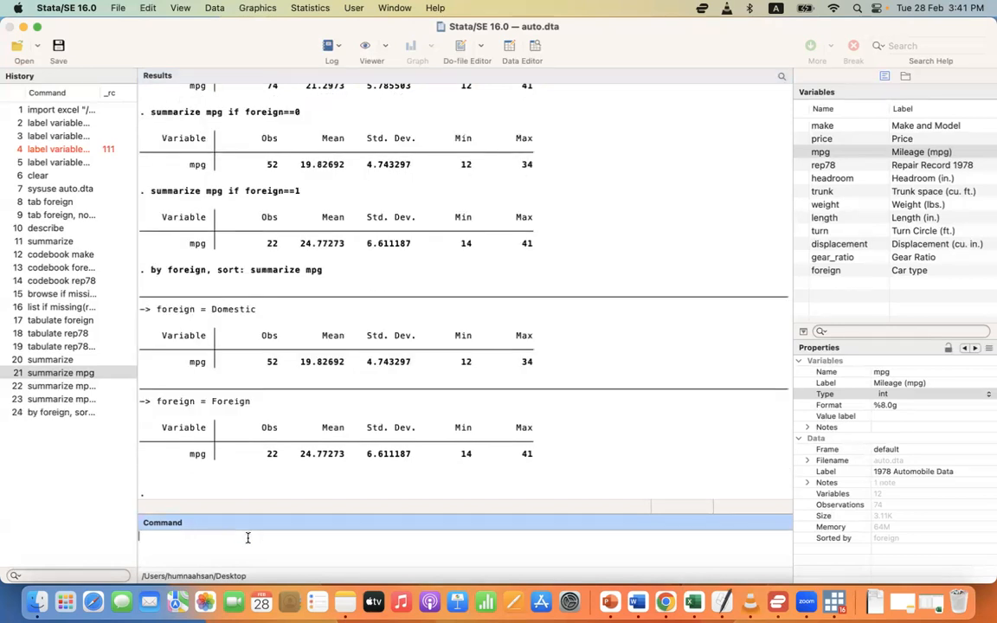
Step: Compare the domestic and foreign means from the by-group summary with those from the two separate conditional summaries
drag(148, 280, 303, 394)
click(303, 394)
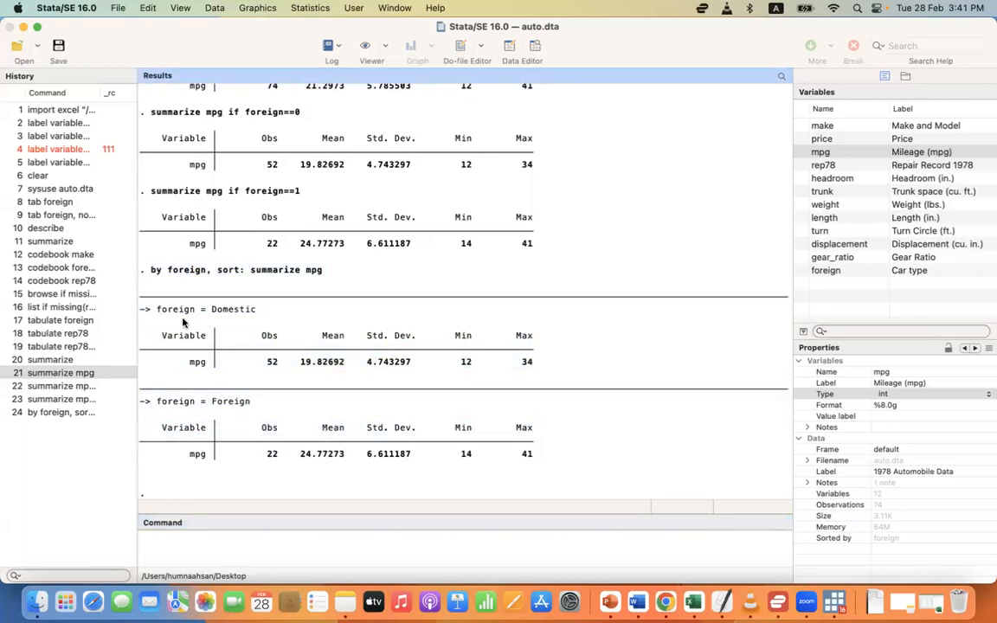
drag(155, 311, 260, 314)
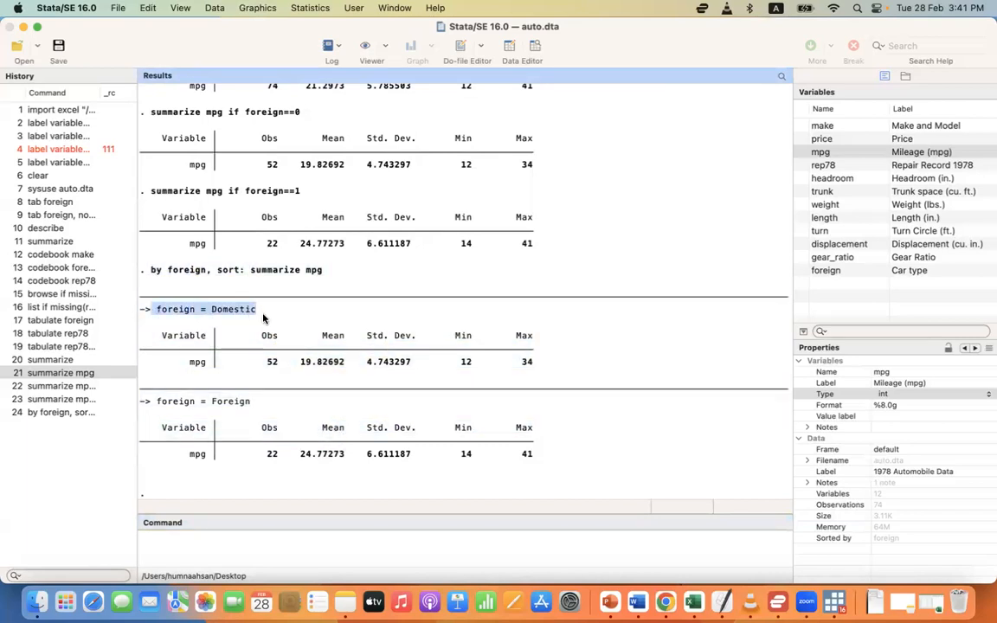
drag(300, 364, 342, 365)
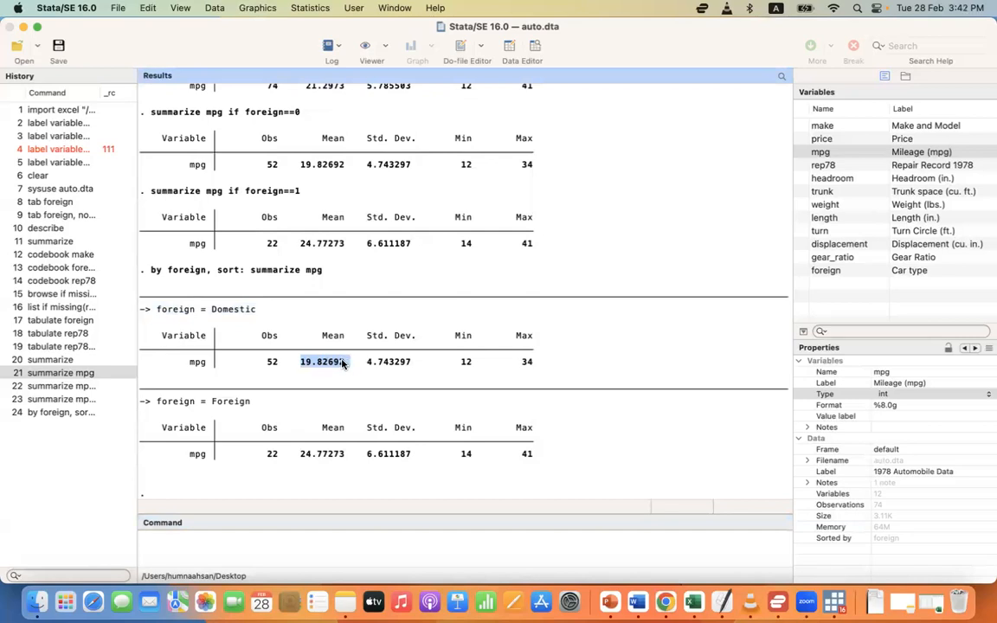
drag(299, 165, 343, 169)
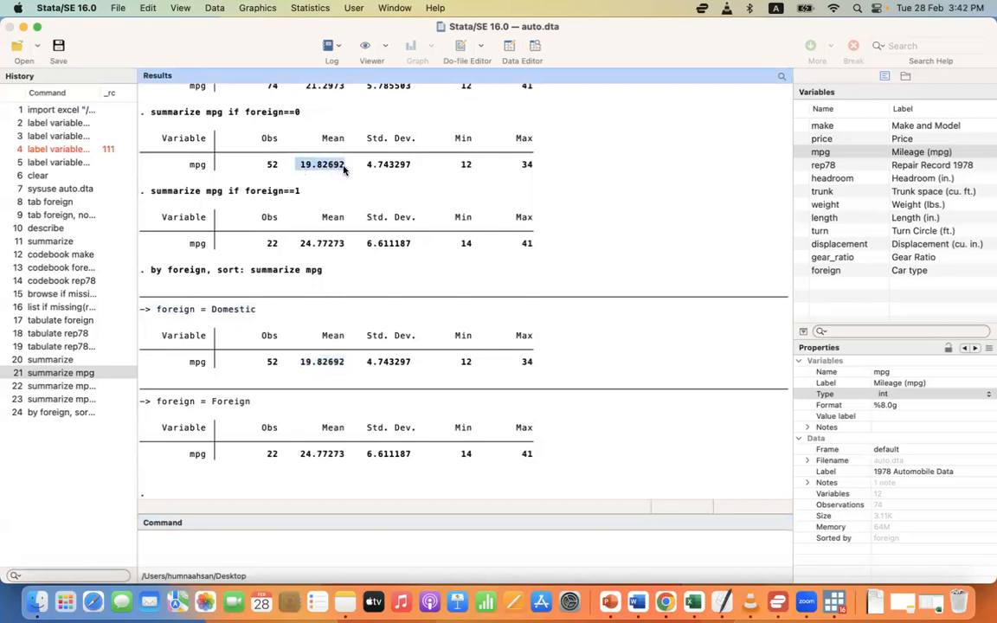
drag(157, 402, 248, 405)
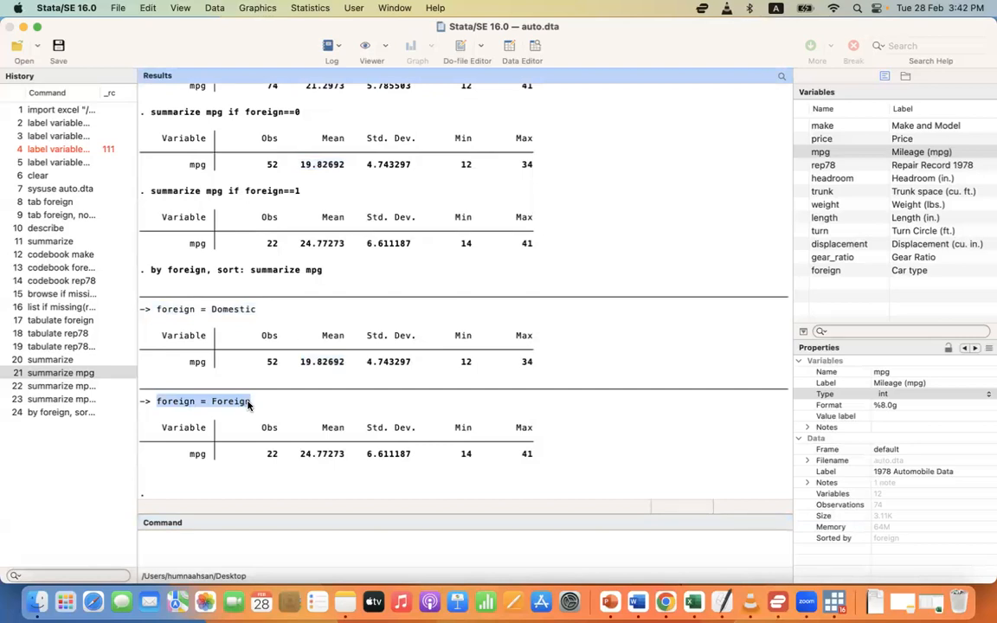
click(249, 405)
drag(300, 455, 346, 455)
click(300, 246)
drag(300, 246, 339, 246)
click(339, 246)
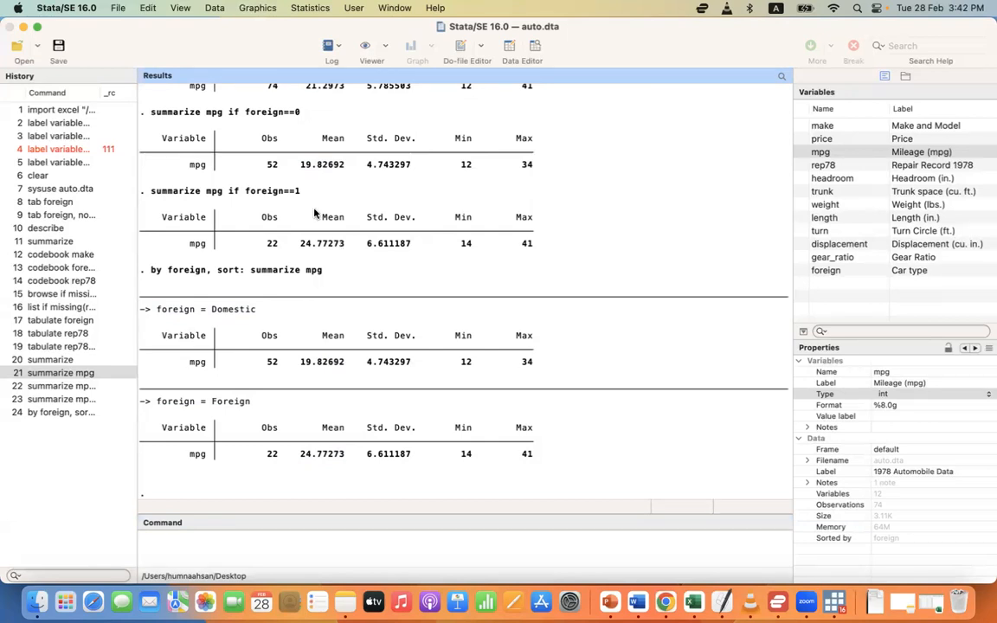
drag(149, 112, 300, 112)
drag(151, 190, 247, 191)
click(247, 190)
drag(150, 274, 327, 276)
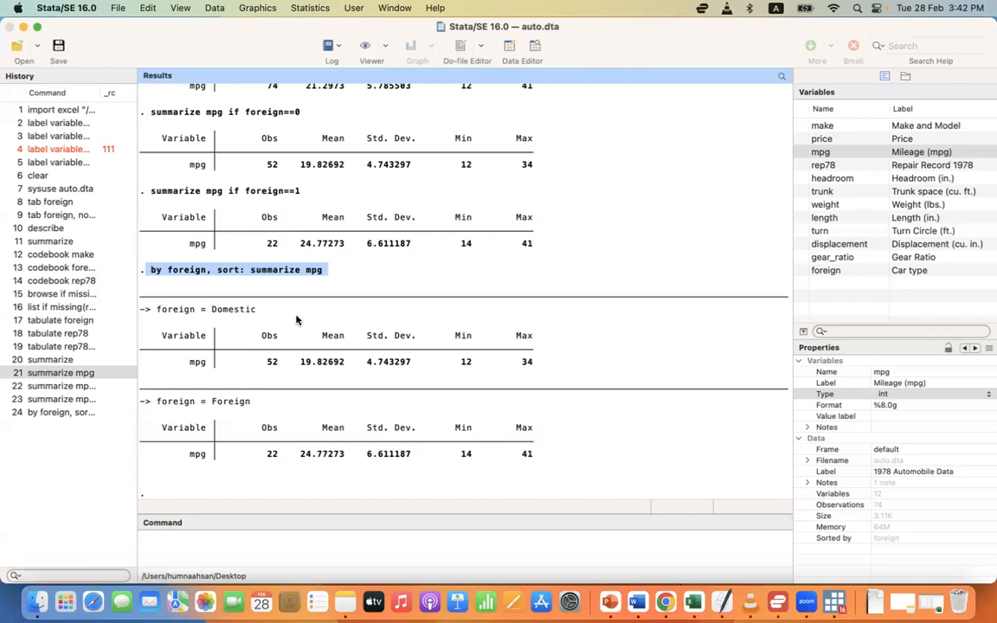
Step: Run correlate for mpg and weight, and examine the number of observations and the correlation coefficient
click(246, 556)
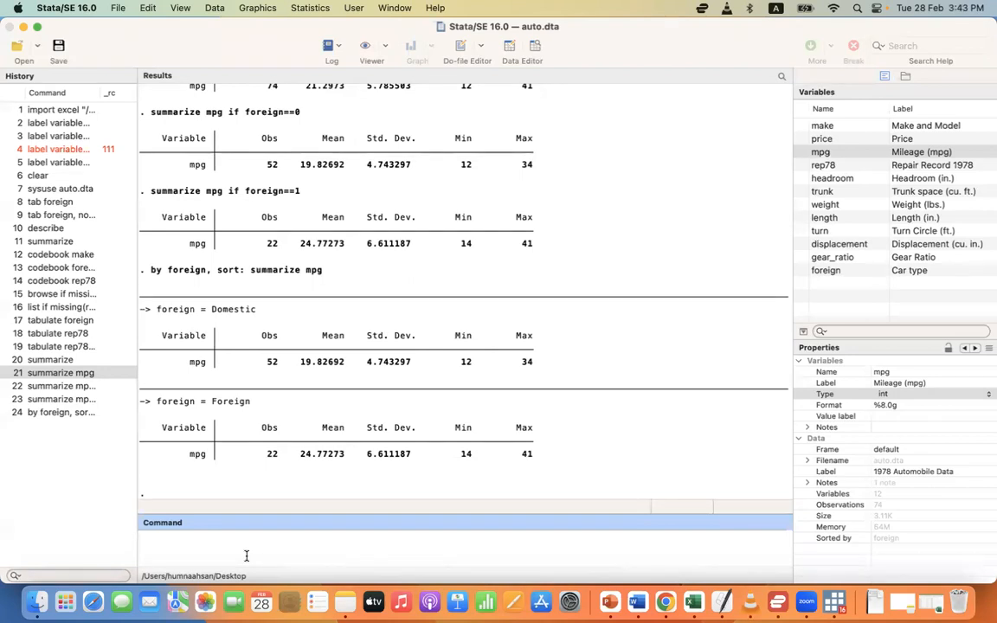
text(corre)
text(late)
click(801, 153)
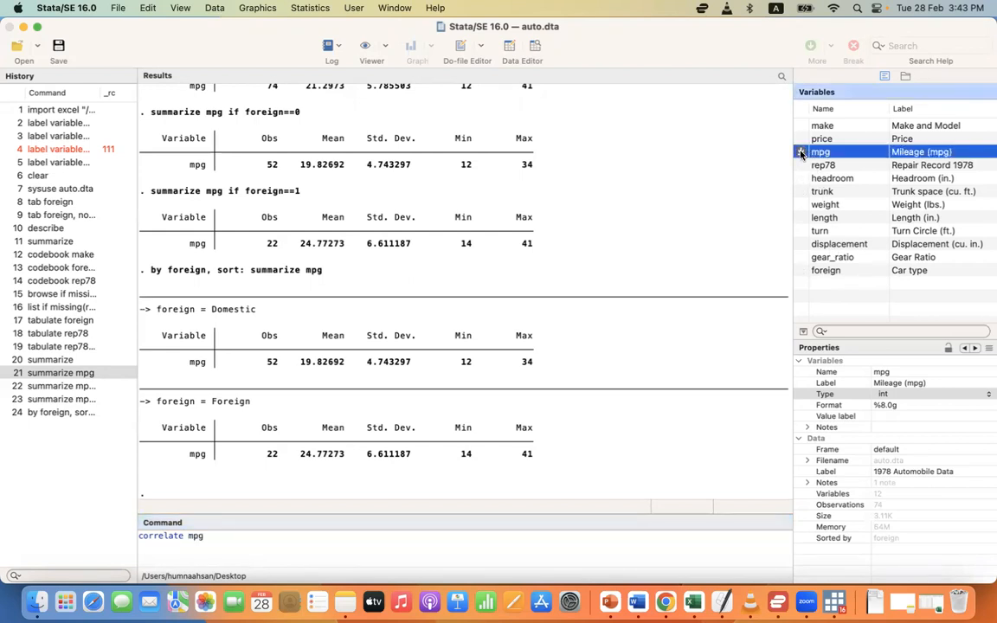
click(800, 204)
key(Return)
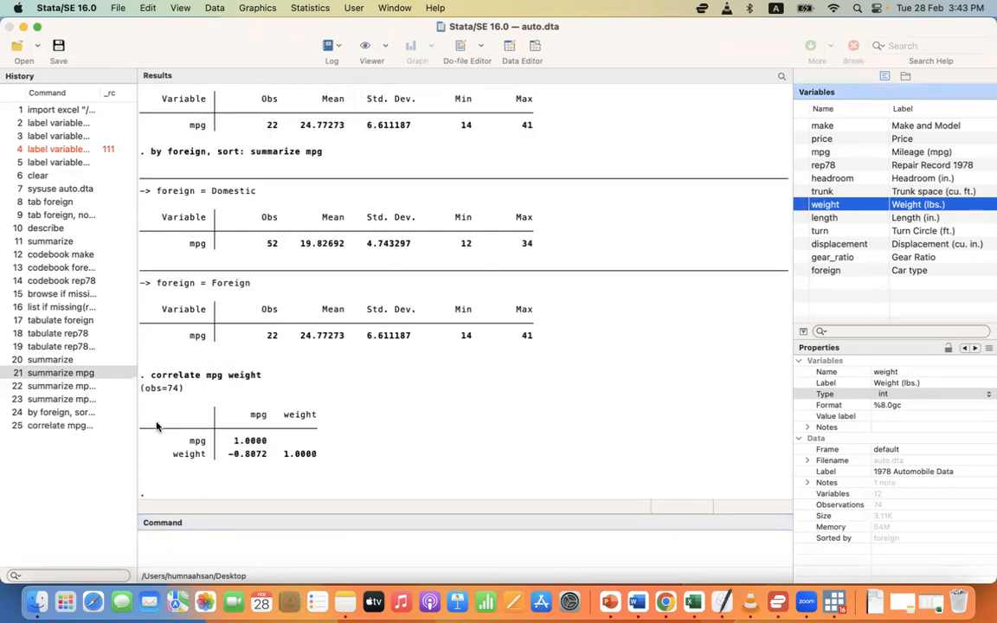
drag(141, 389, 179, 392)
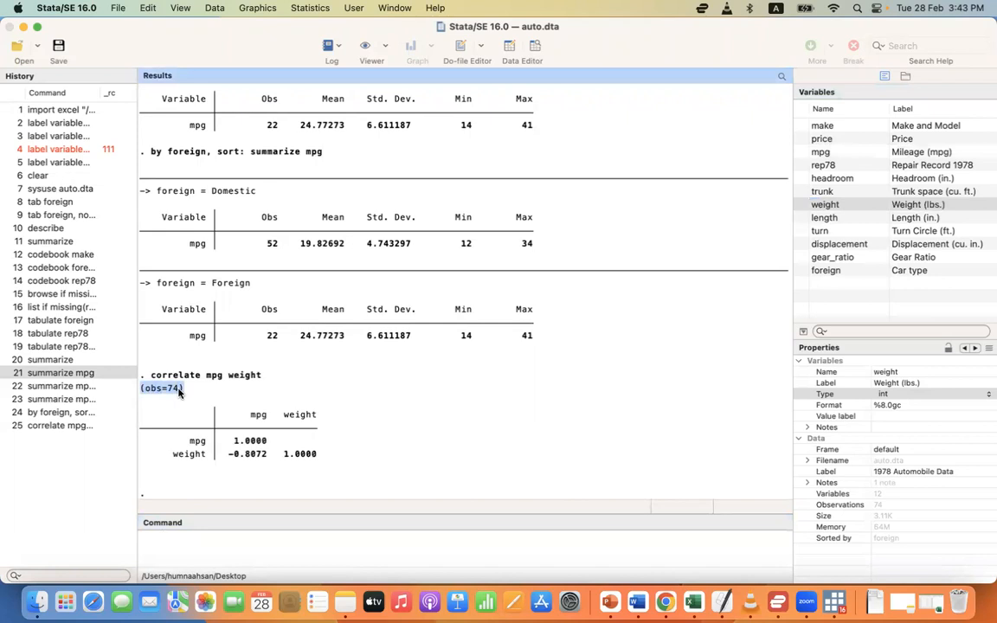
click(243, 438)
drag(229, 458, 268, 459)
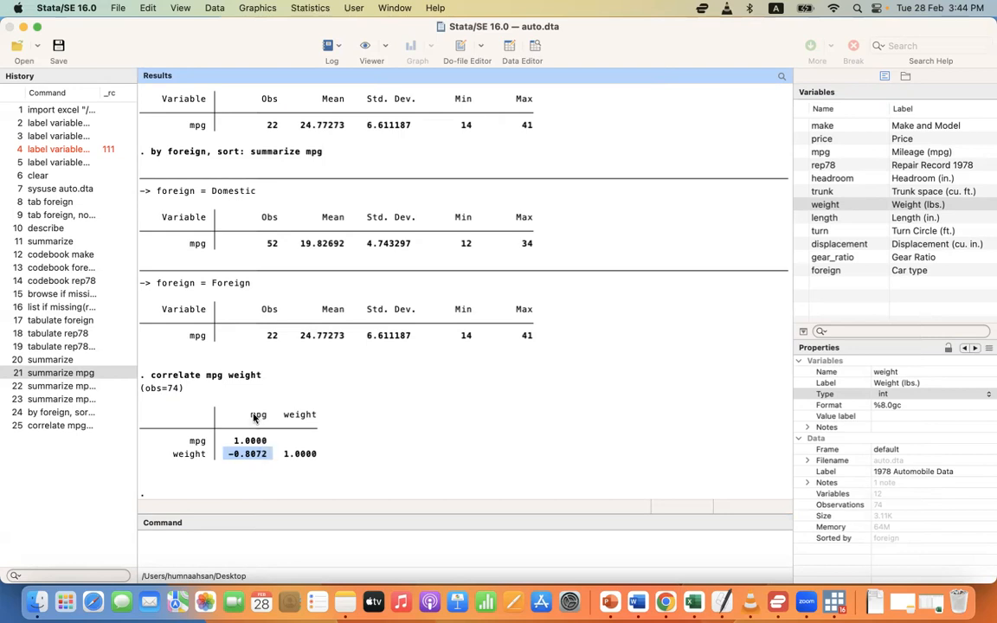
Step: Review the correlate mpg weight command in the output together with the coefficient between the two variables
click(222, 387)
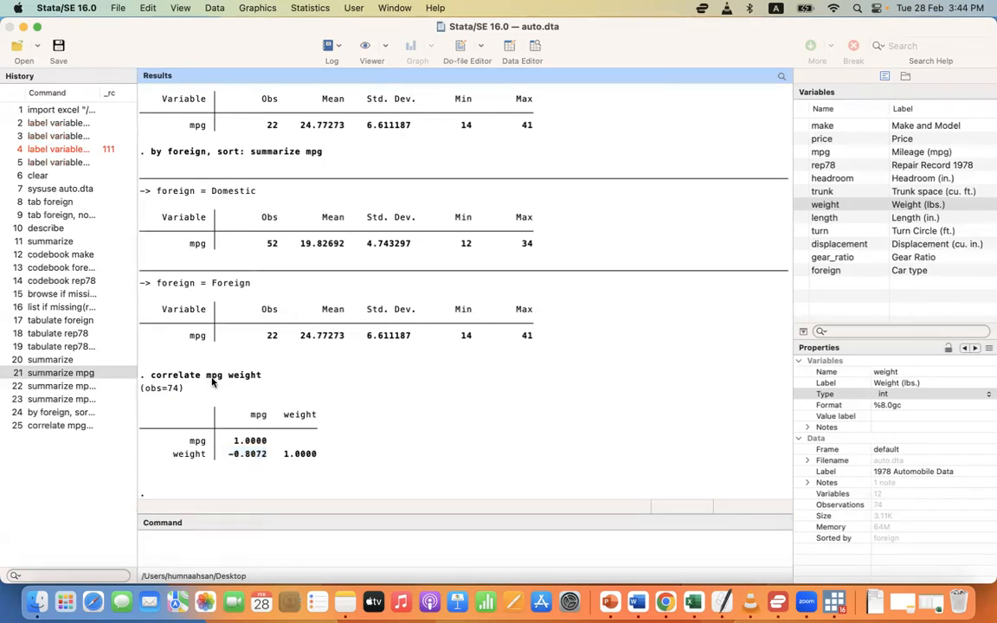
drag(151, 379, 259, 374)
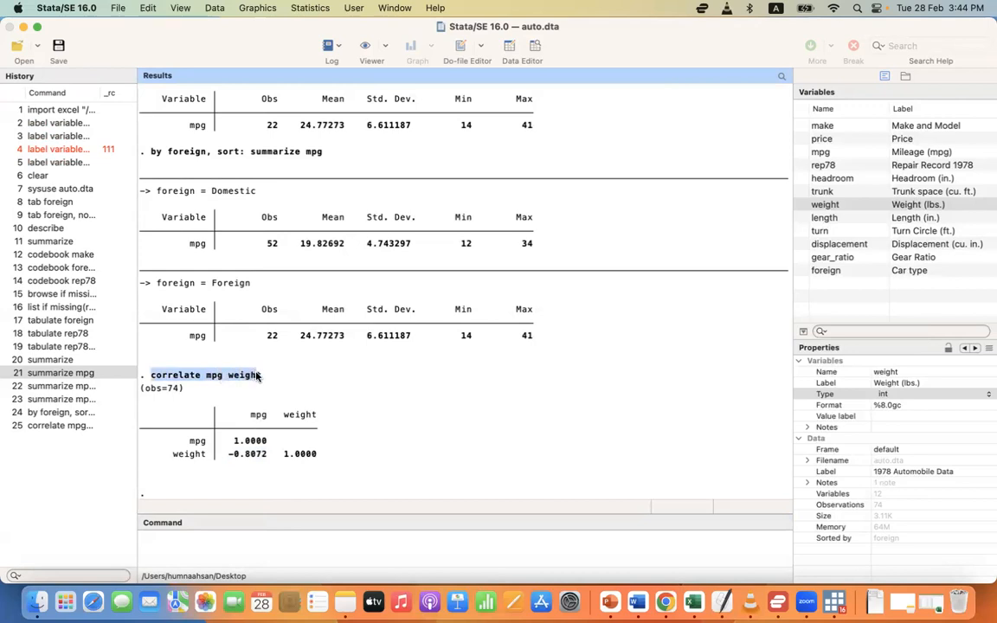
click(257, 376)
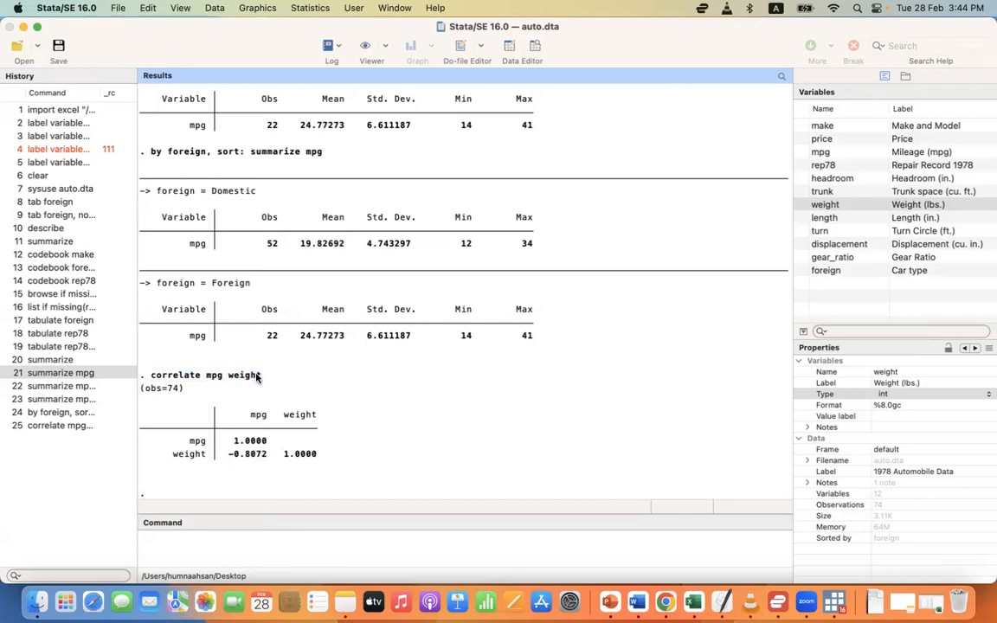
drag(224, 456, 265, 457)
click(267, 457)
Step: Correlate mpg with weight separately for each car type using by foreign, sort: correlate mpg weight
click(196, 553)
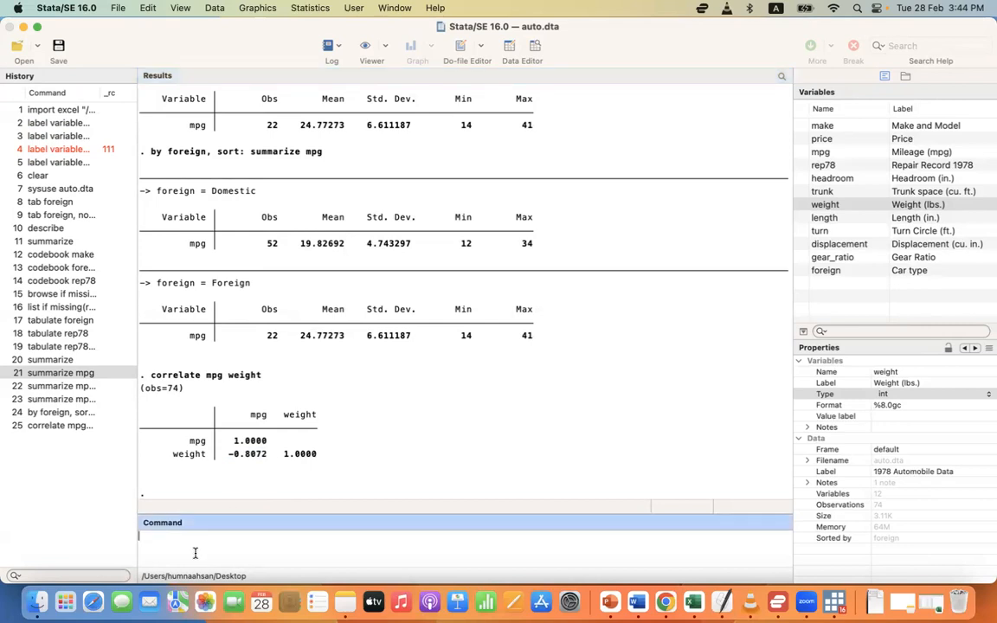
text(by foreign, sort: correlate)
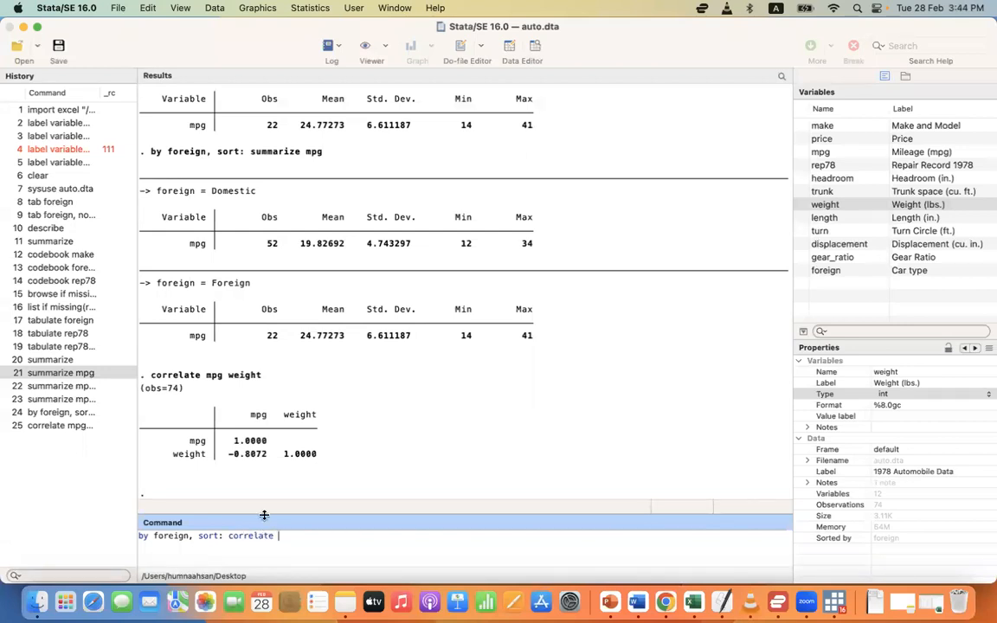
click(802, 155)
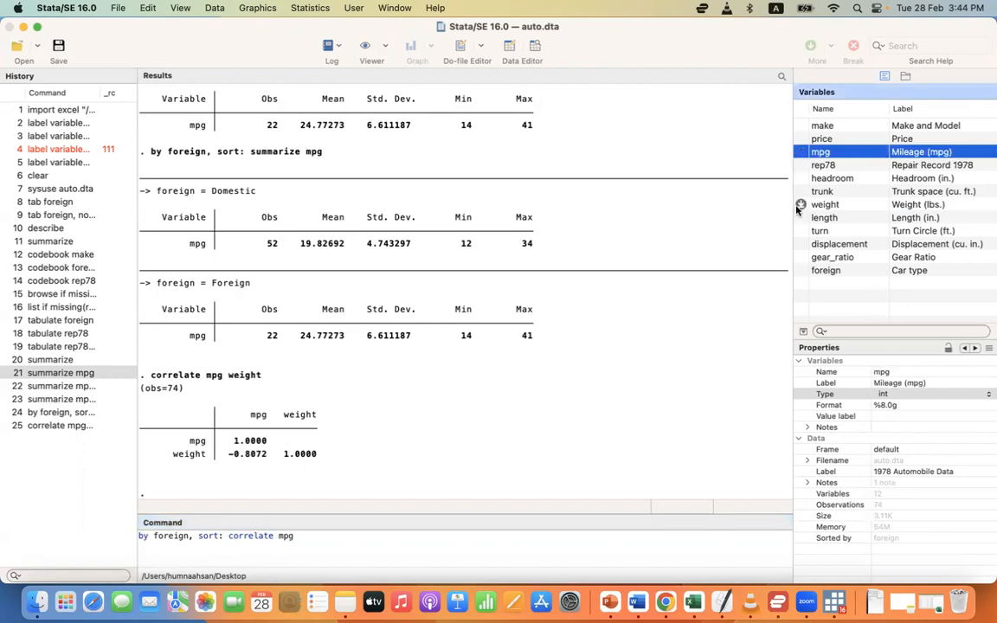
click(801, 205)
key(Return)
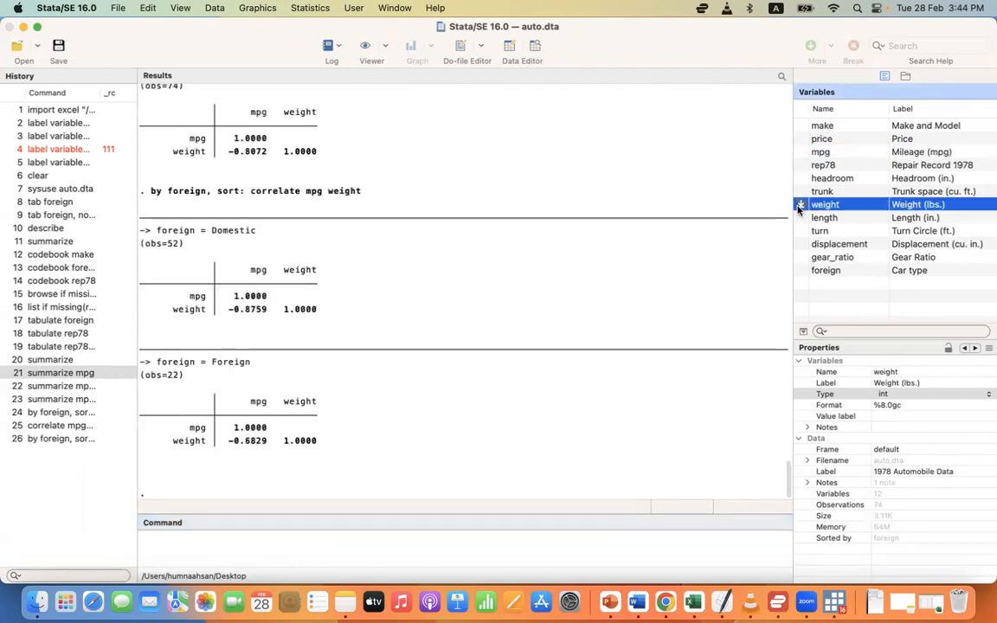
Step: Compare the mpg–weight correlation coefficient of the domestic cars with that of the foreign cars in the by-group output
drag(156, 230, 259, 232)
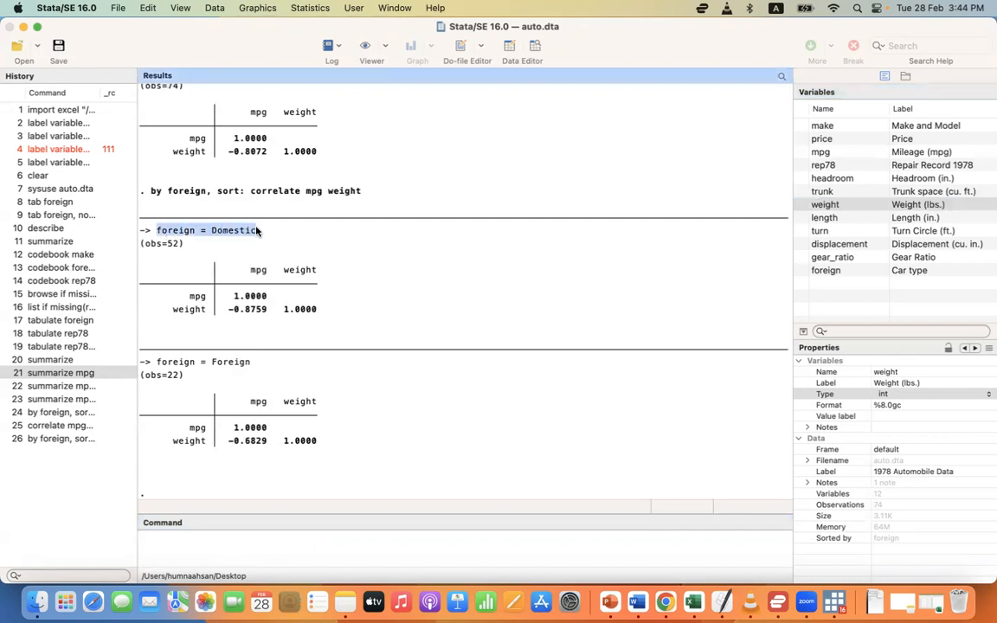
drag(149, 363, 249, 363)
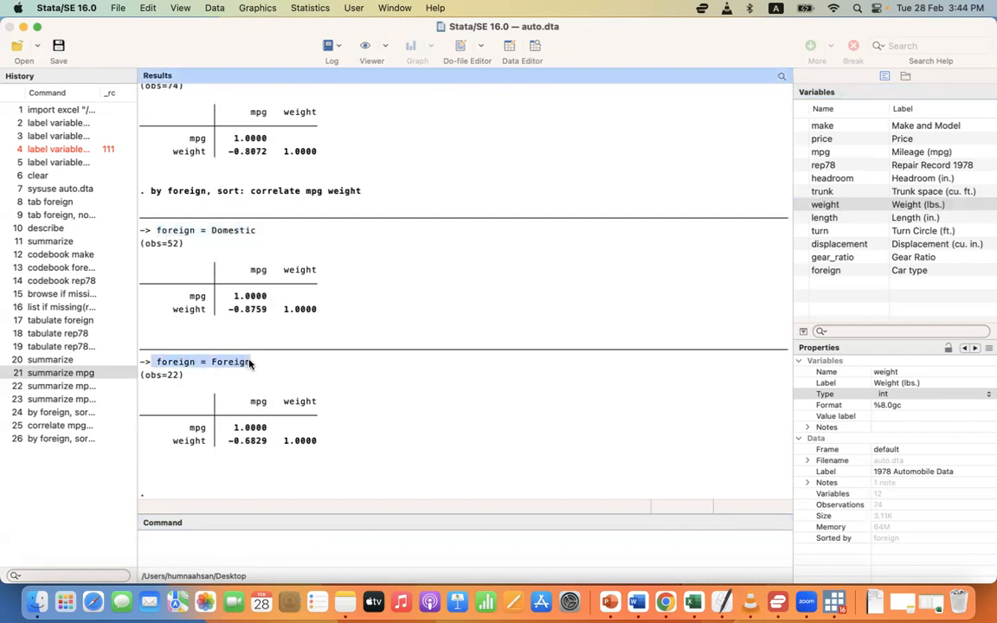
click(249, 363)
drag(155, 231, 255, 235)
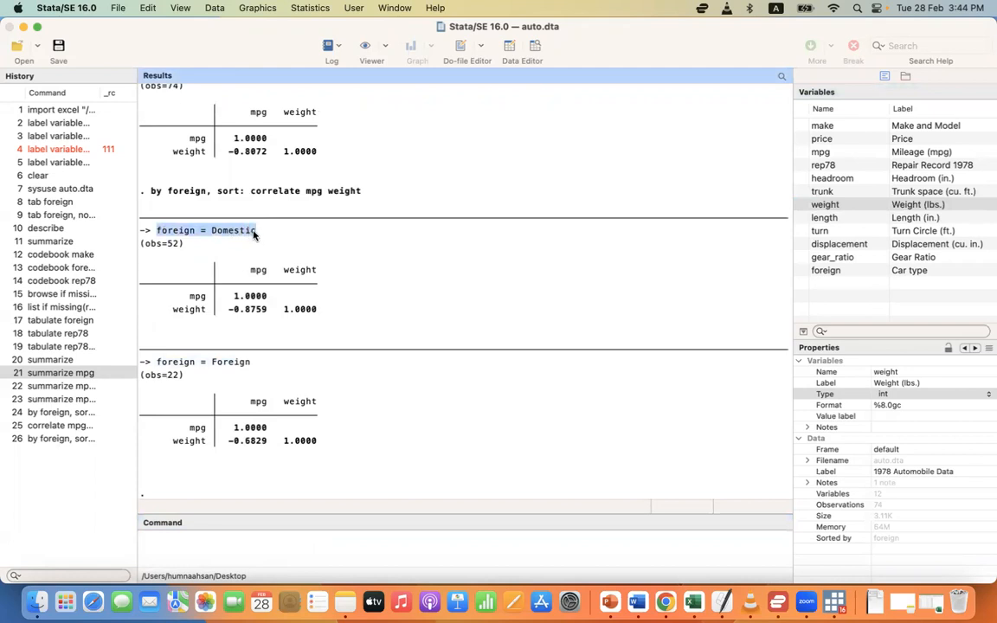
drag(228, 310, 266, 315)
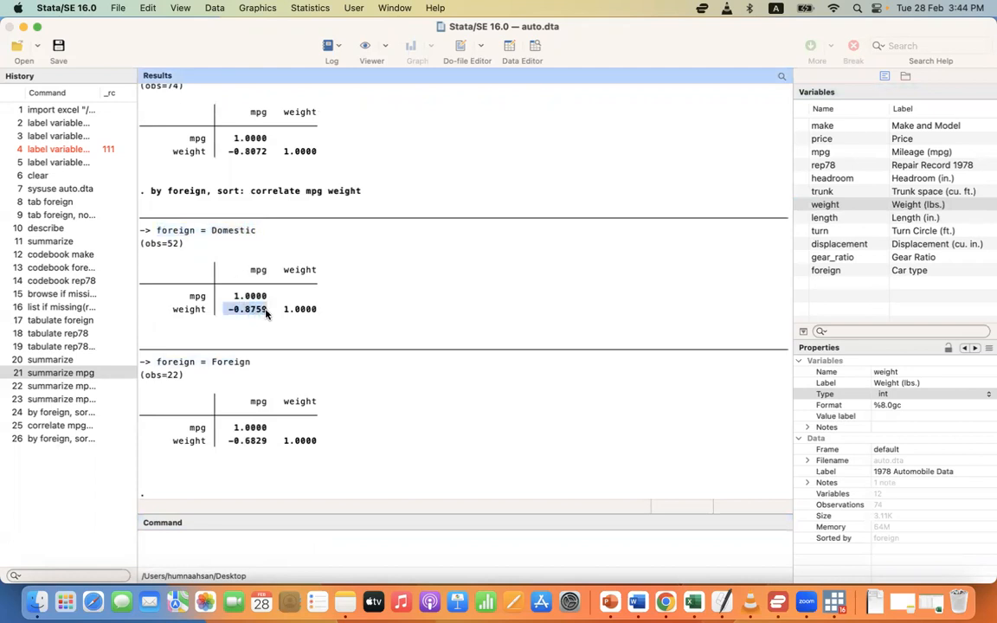
drag(212, 363, 251, 363)
drag(229, 442, 269, 443)
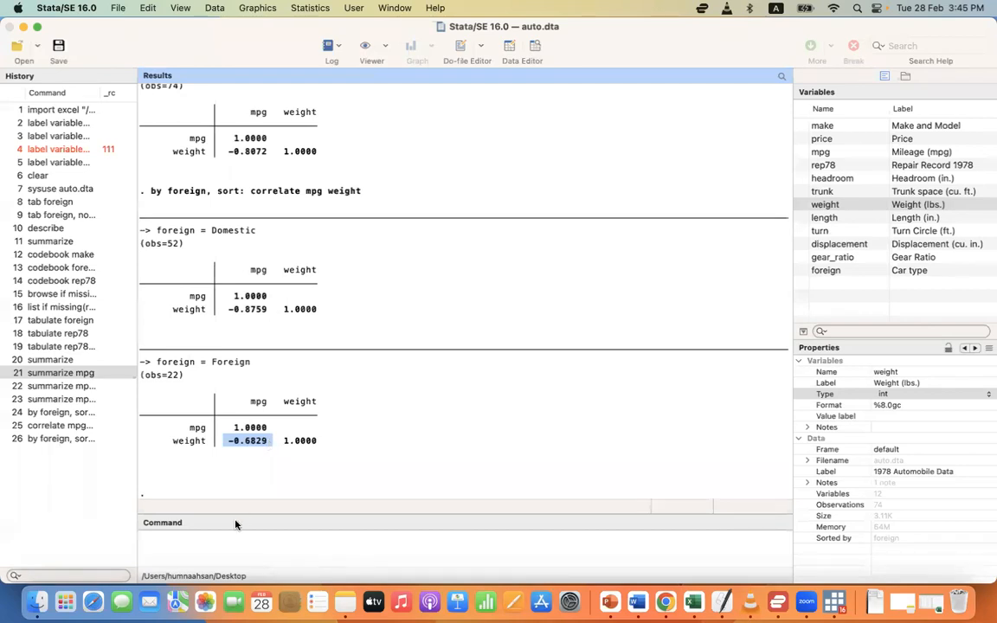
Step: Produce a correlation matrix of five variables with correlate mpg weight length turn displacement
click(214, 547)
text(correlate)
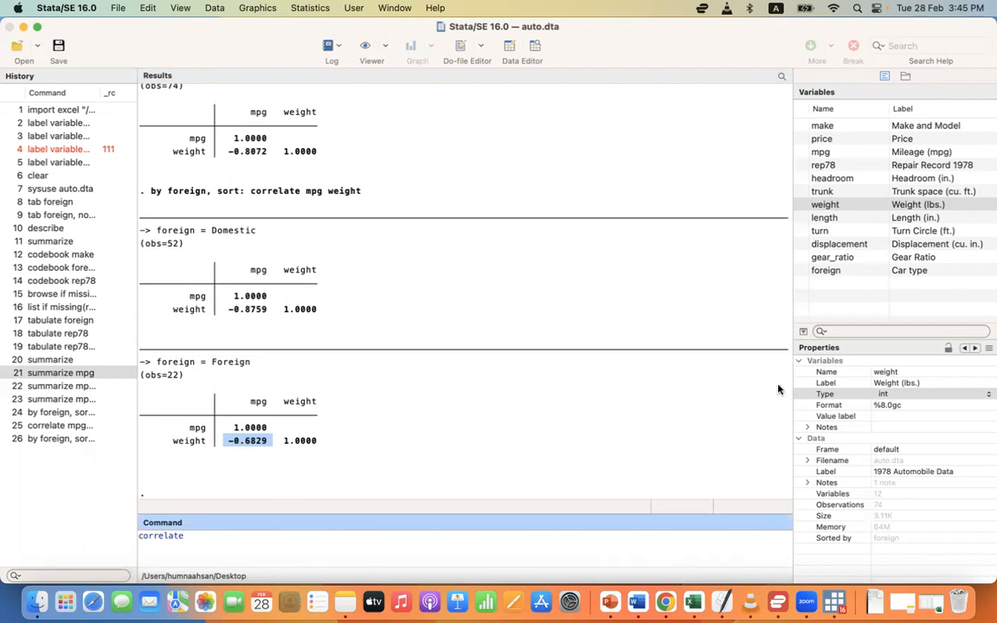
click(801, 152)
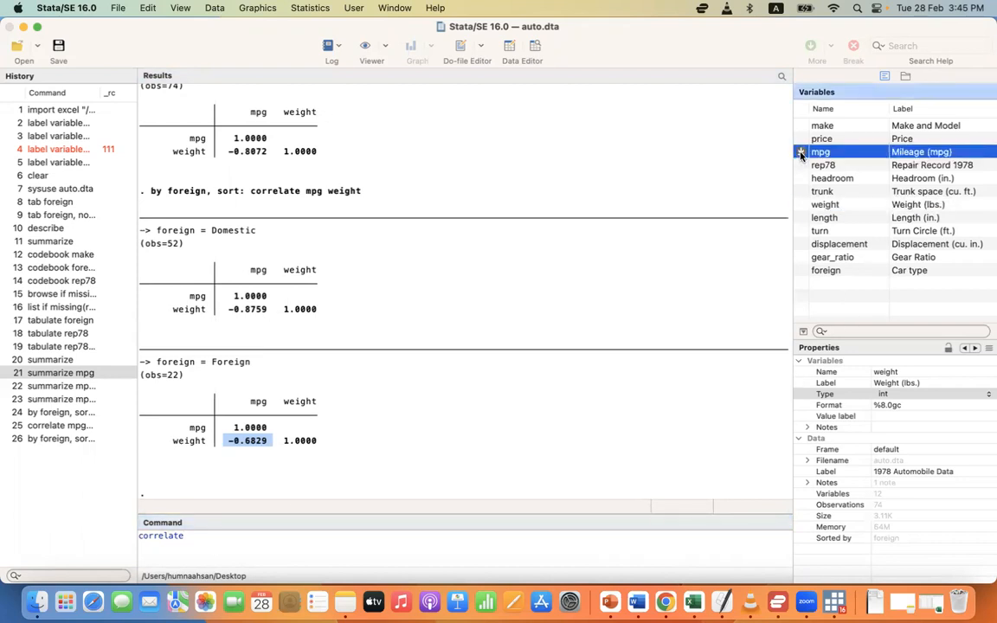
click(801, 205)
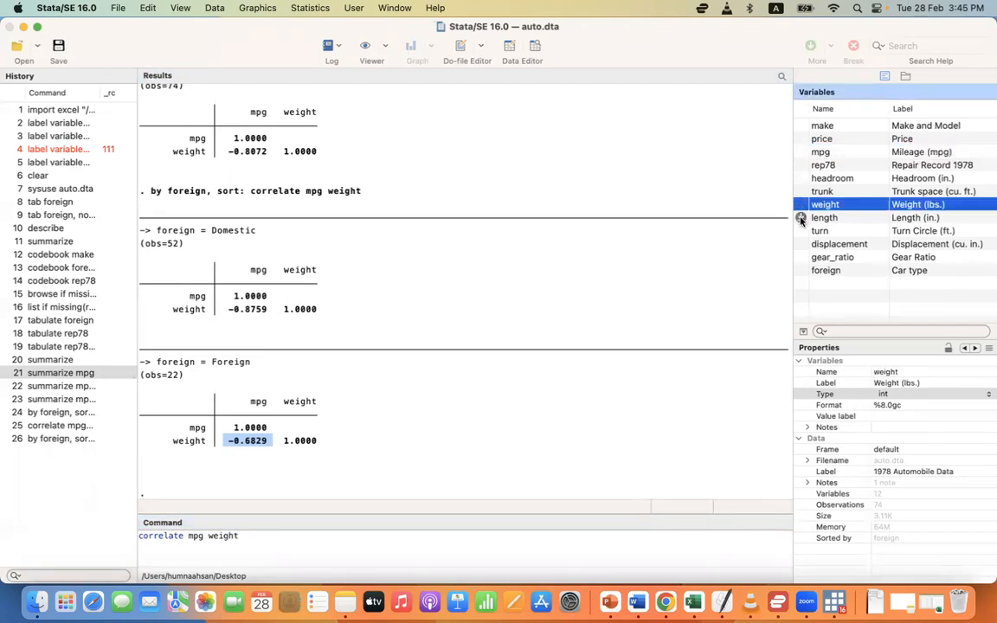
click(801, 218)
click(801, 231)
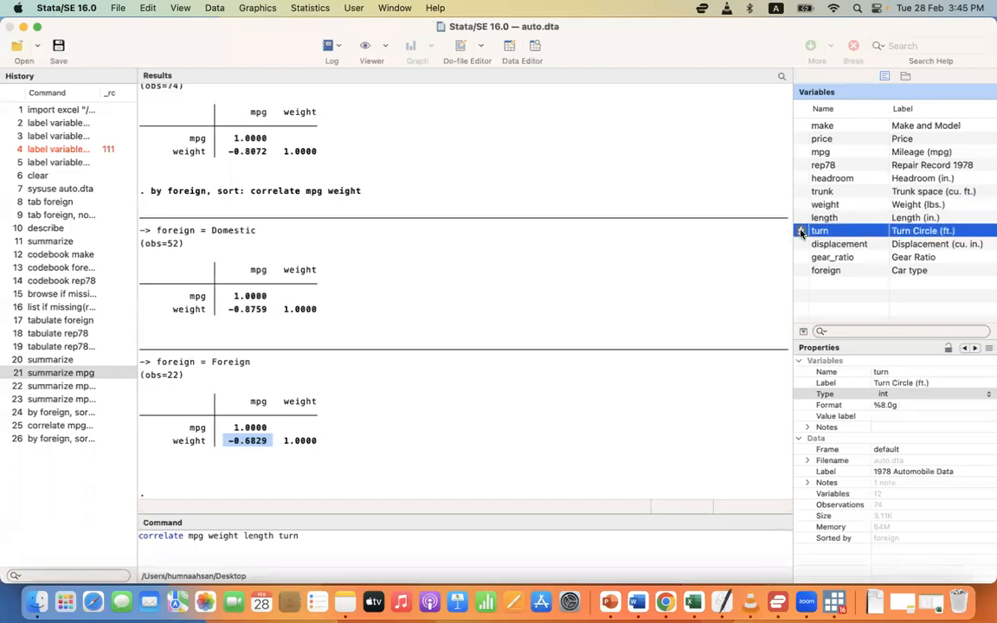
click(800, 244)
key(Return)
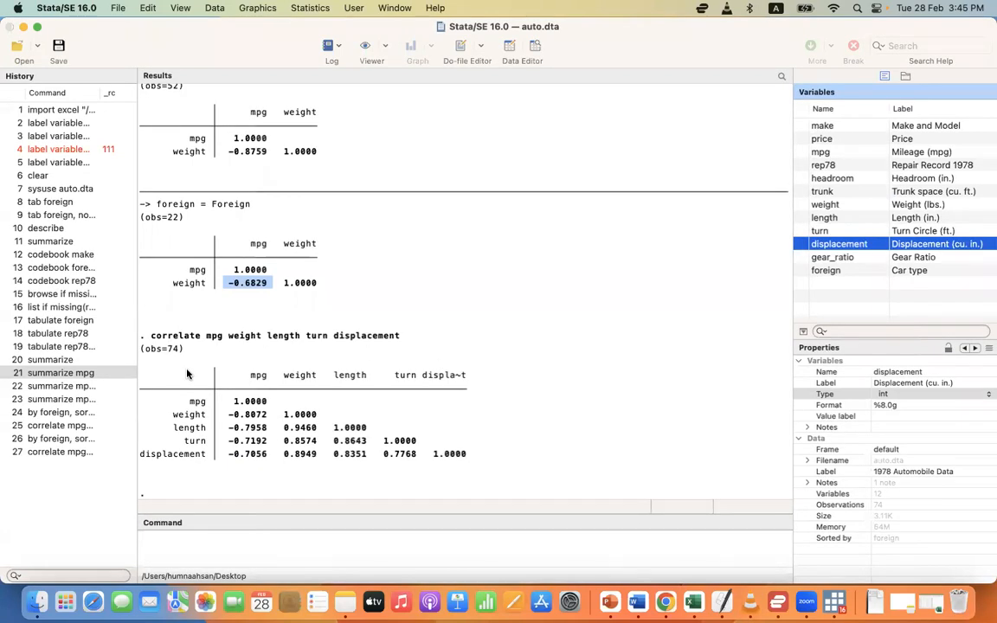
Step: Examine the matrix coefficients of mpg with weight, mpg with length, and length with weight
drag(231, 416, 265, 420)
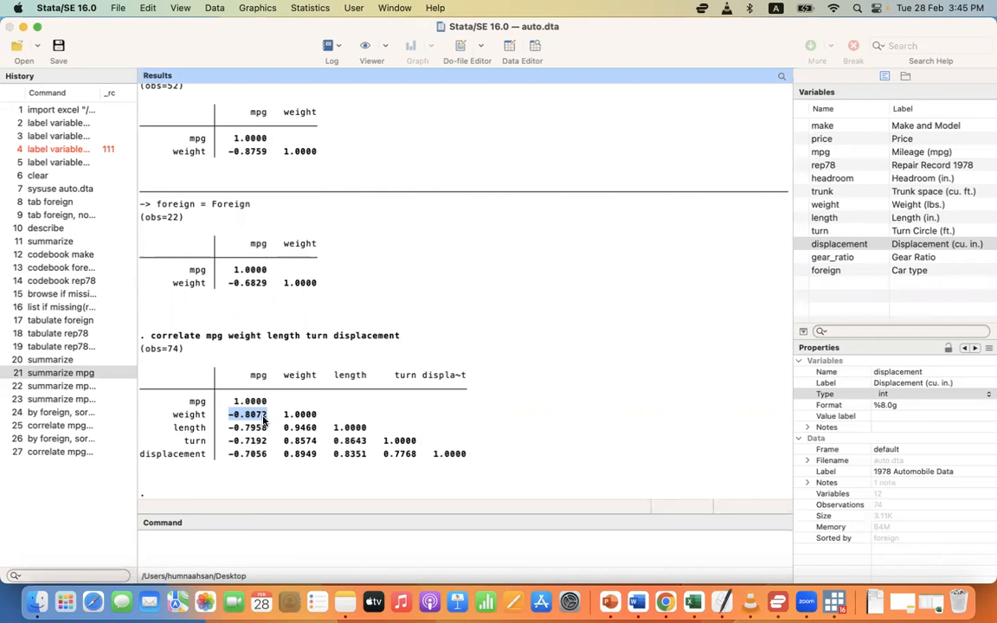
click(236, 381)
drag(227, 430, 272, 430)
click(272, 431)
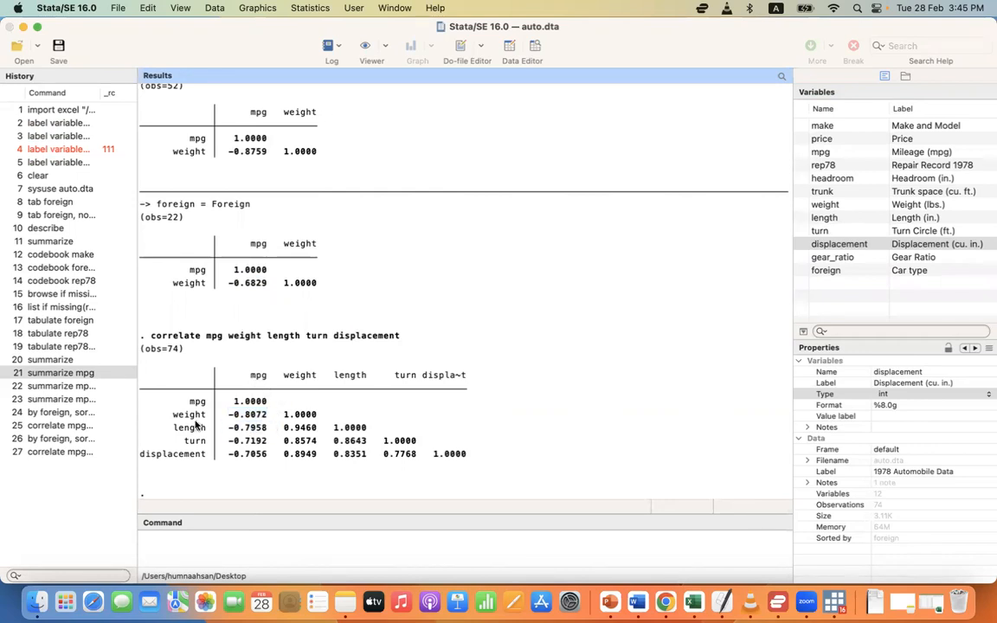
drag(173, 429, 211, 431)
drag(282, 428, 316, 433)
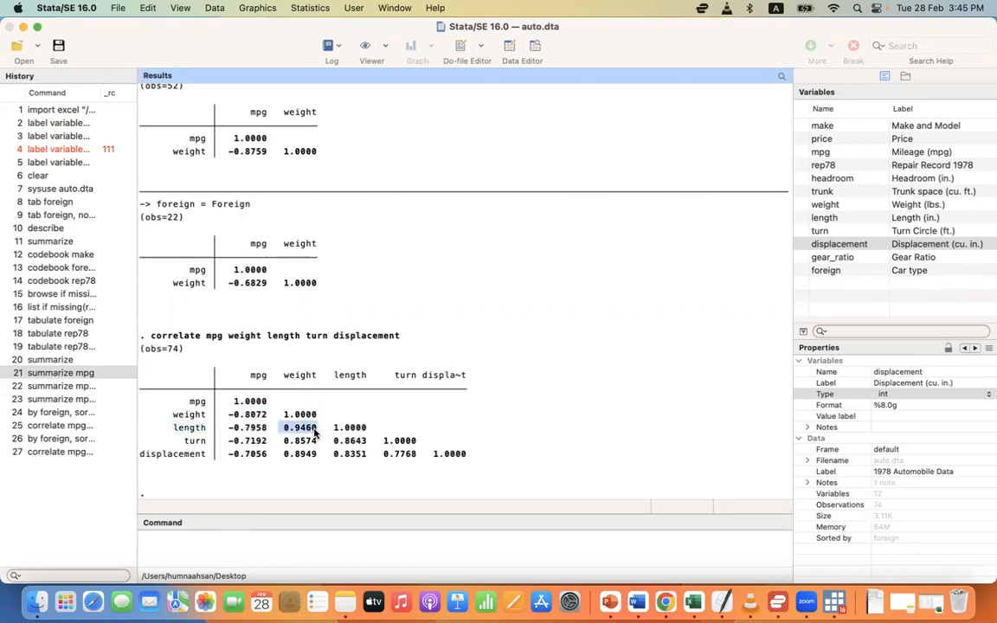
click(316, 433)
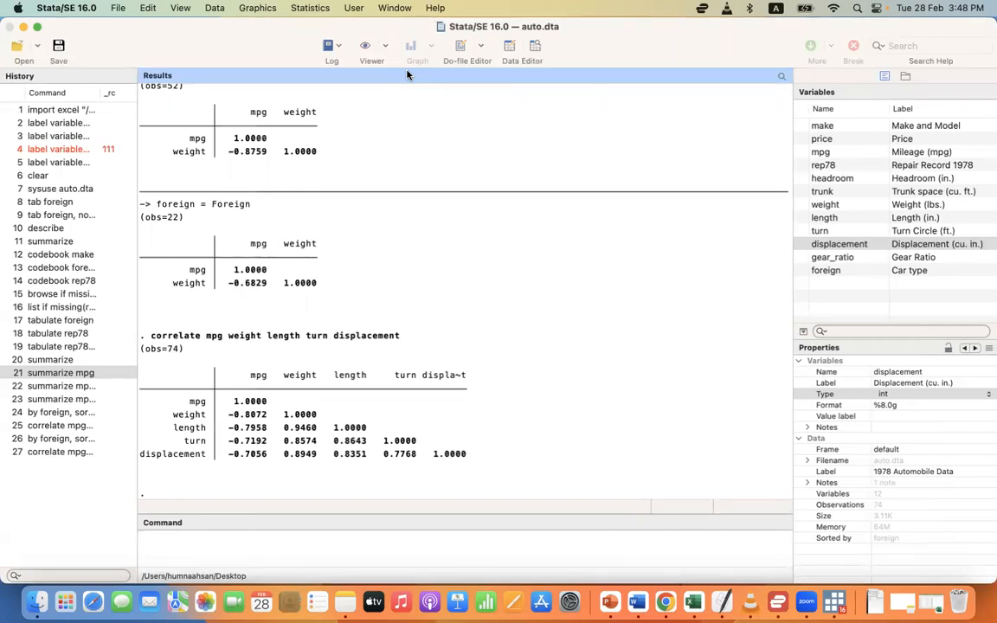
Step: Browse the dataset, inspect a cell of the foreign variable, and close the data view
click(258, 553)
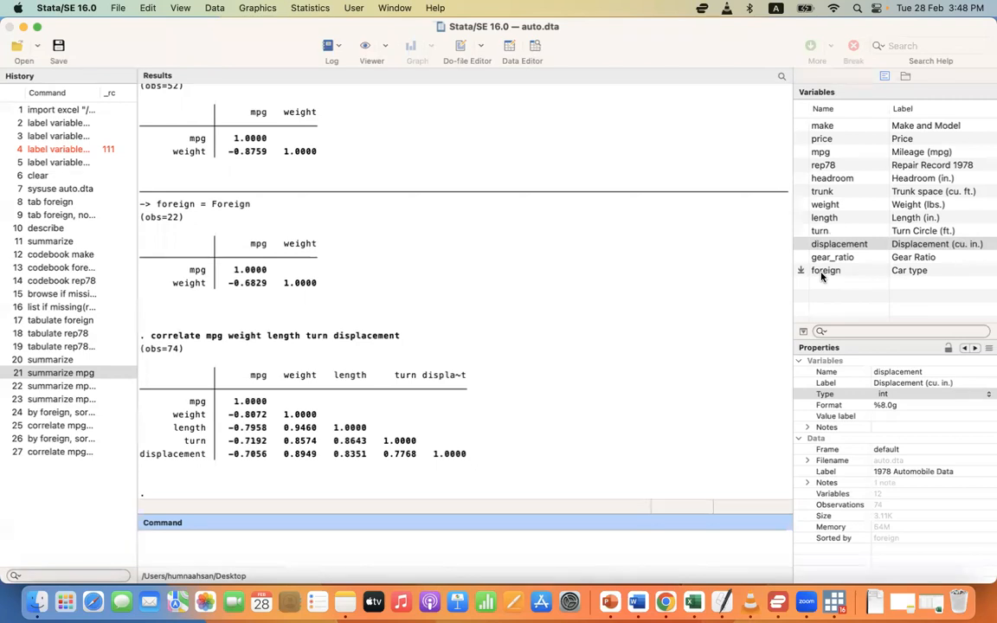
click(523, 46)
click(706, 183)
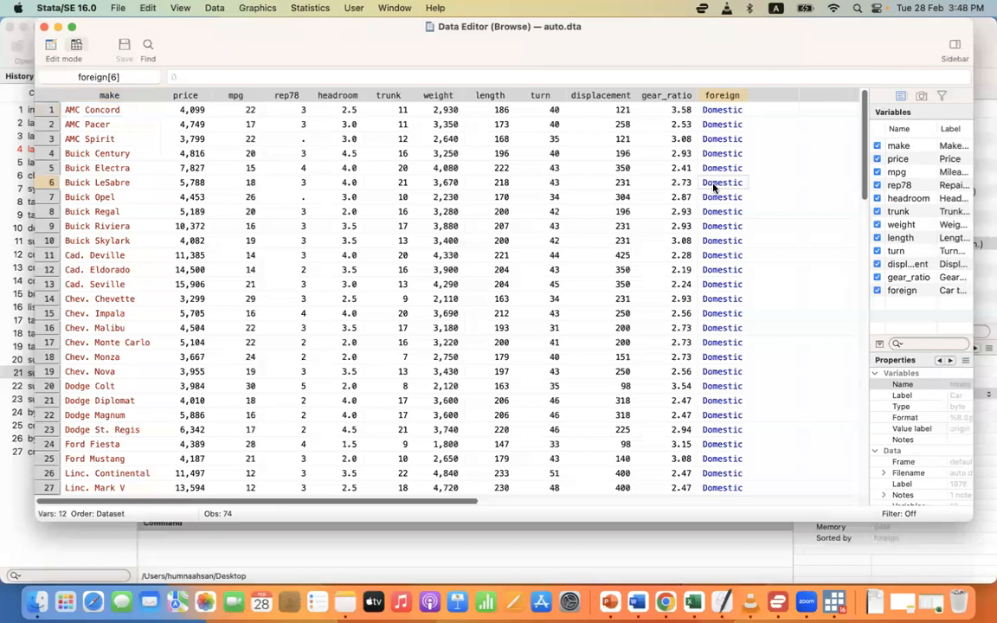
click(57, 28)
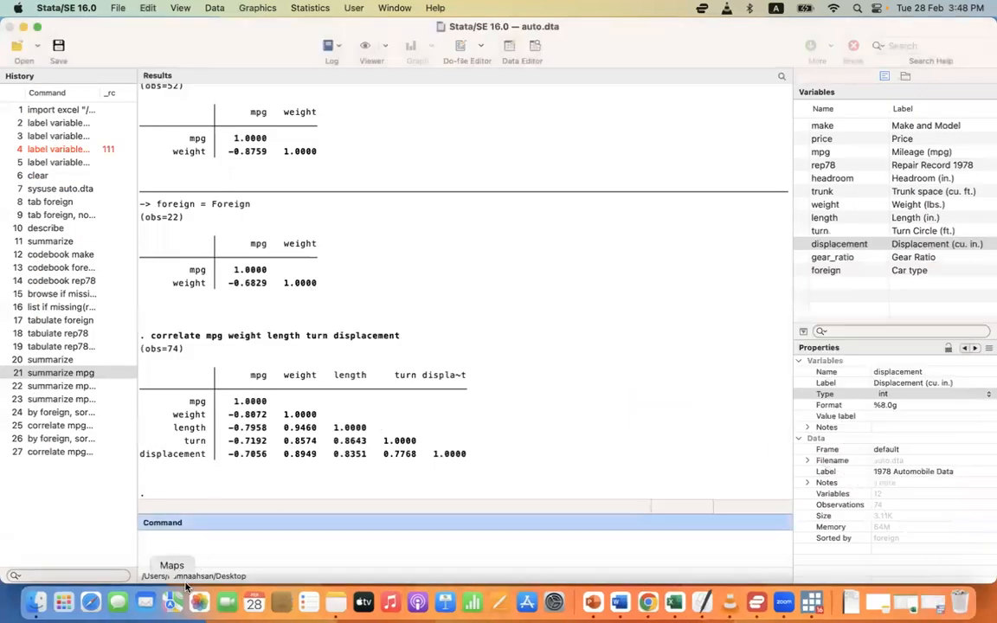
Step: Clear the data from memory and import Sheet1 of the Excel file auto.xlsx, using the first row as variable names
text(clear)
key(Return)
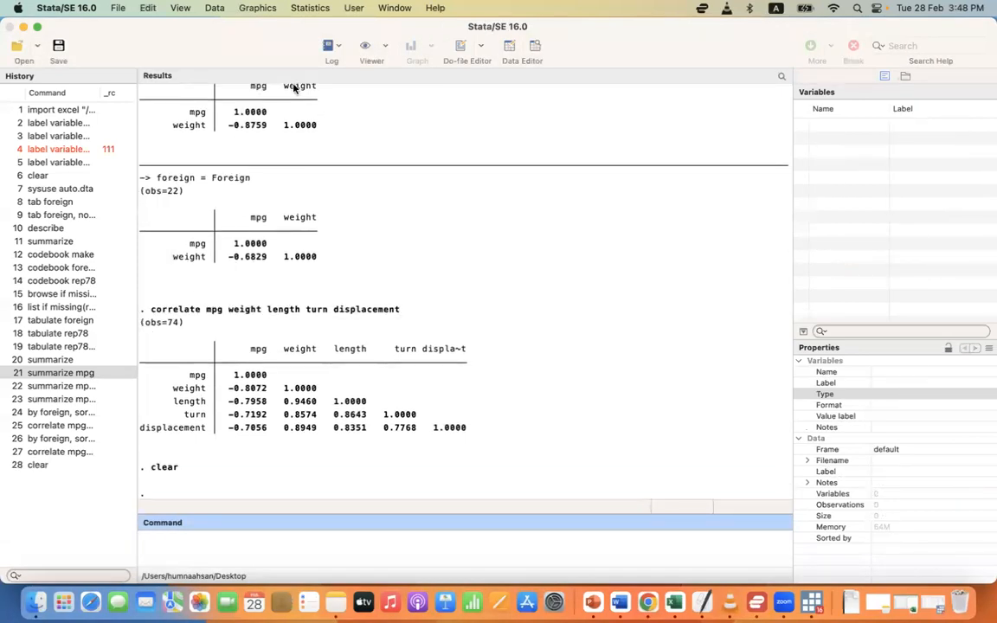
click(118, 9)
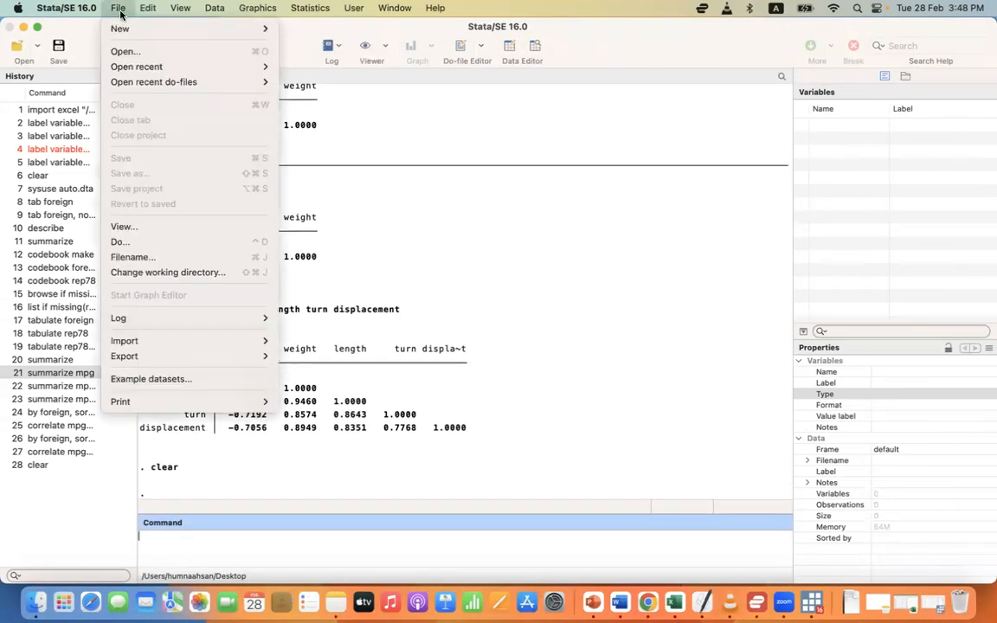
mouse_move(152, 343)
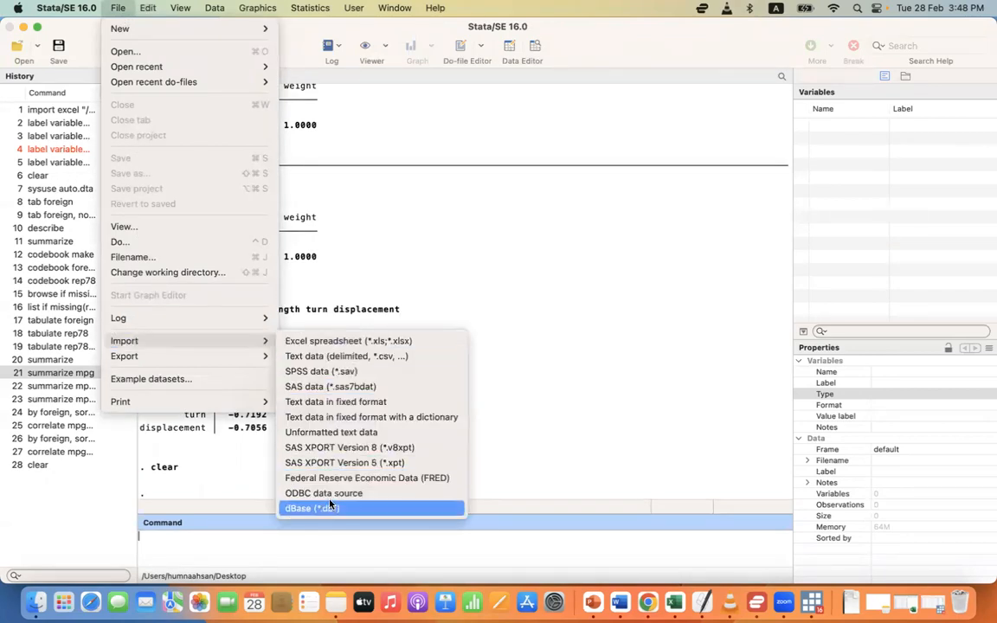
click(333, 341)
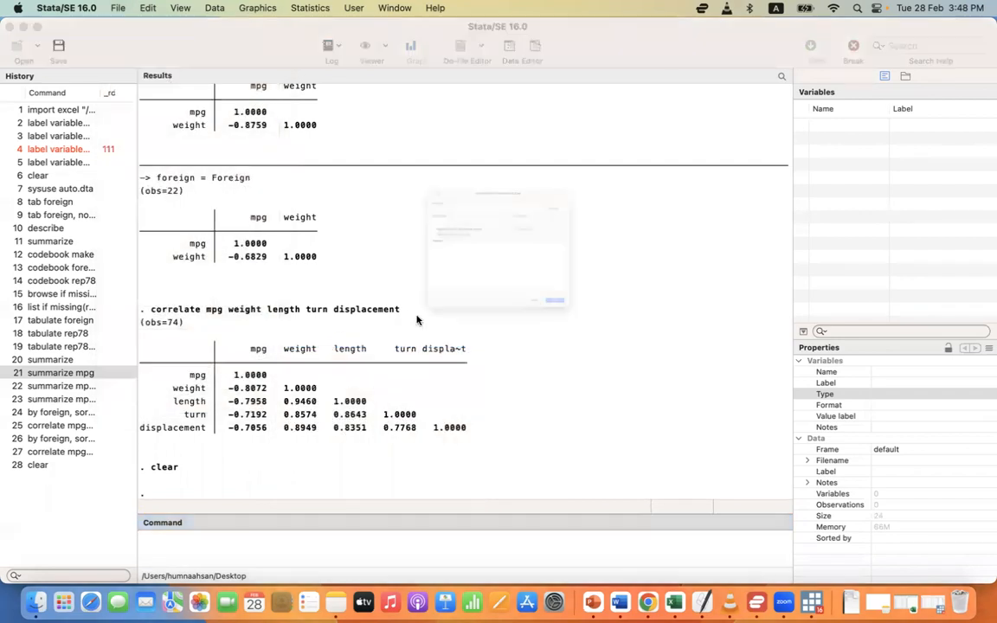
click(677, 125)
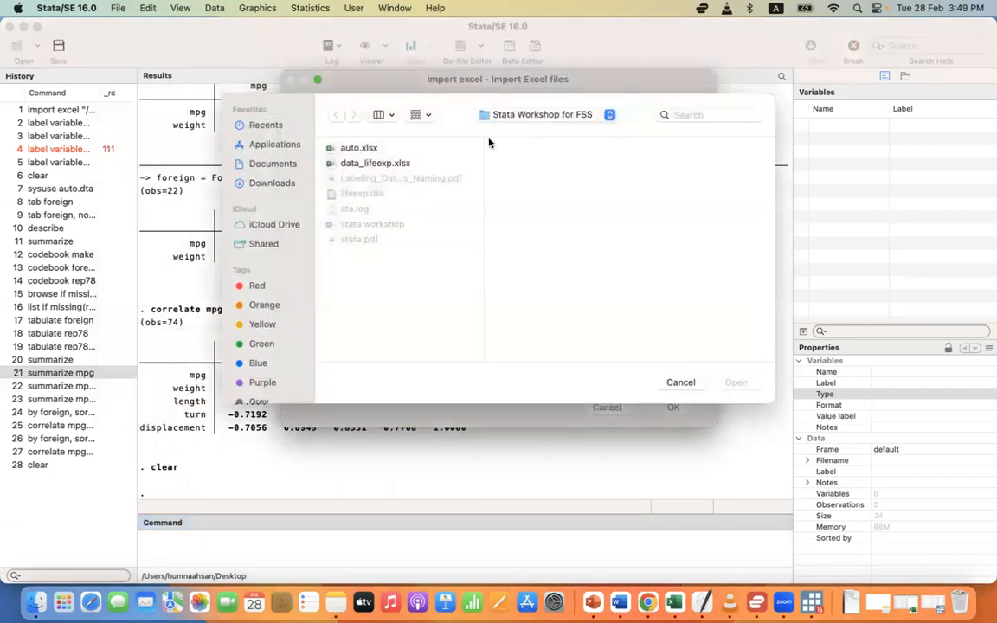
click(363, 148)
click(736, 382)
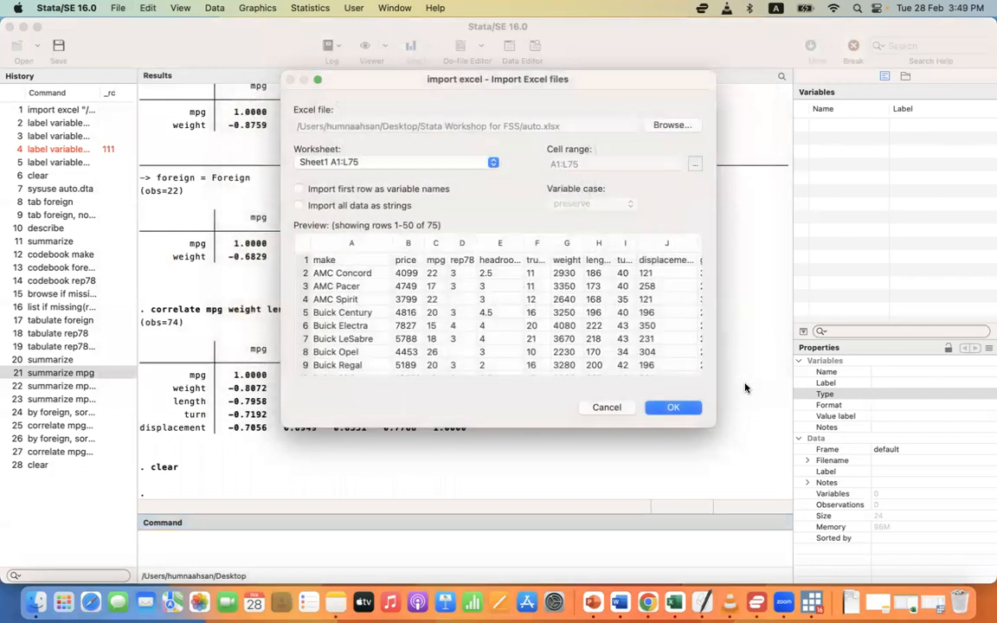
click(298, 188)
click(681, 407)
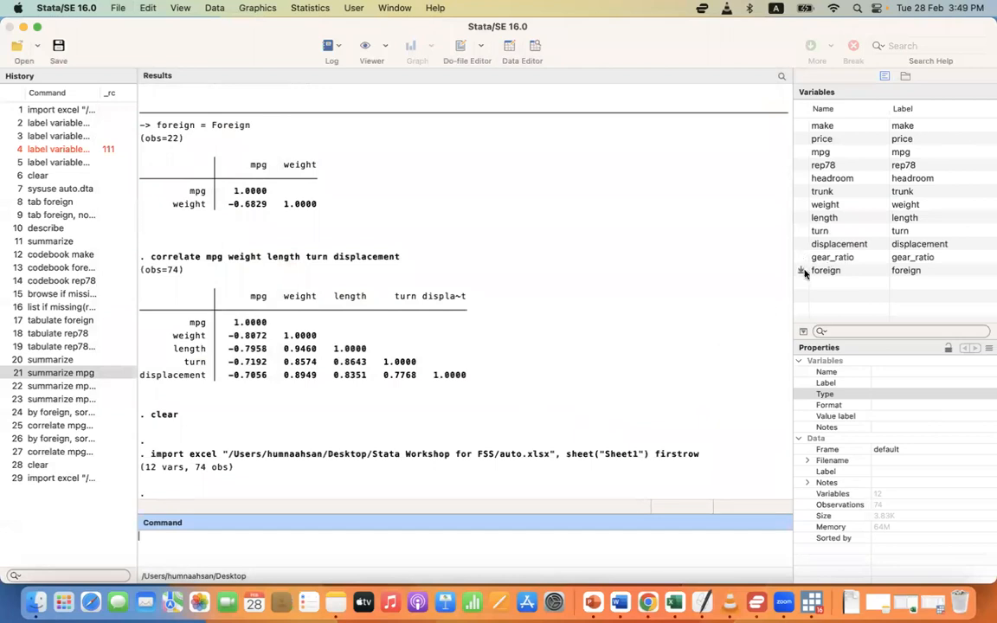
Step: Browse the imported data and examine the foreign column's text values from the first row down to the foreign cars
click(534, 47)
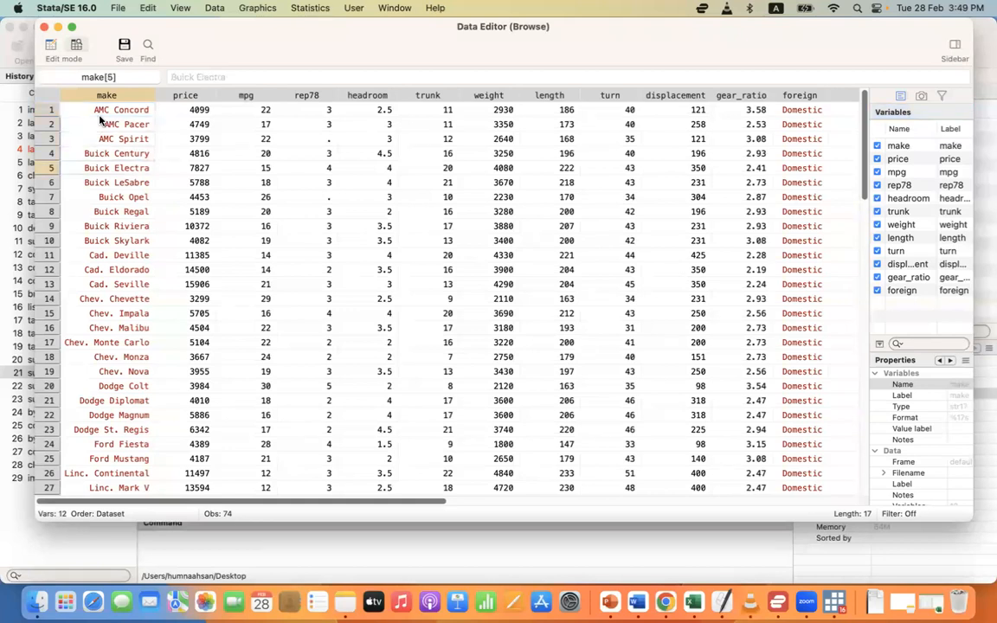
click(797, 113)
key(Down)
key(Down)
key(Down)
key(Down)
key(Down)
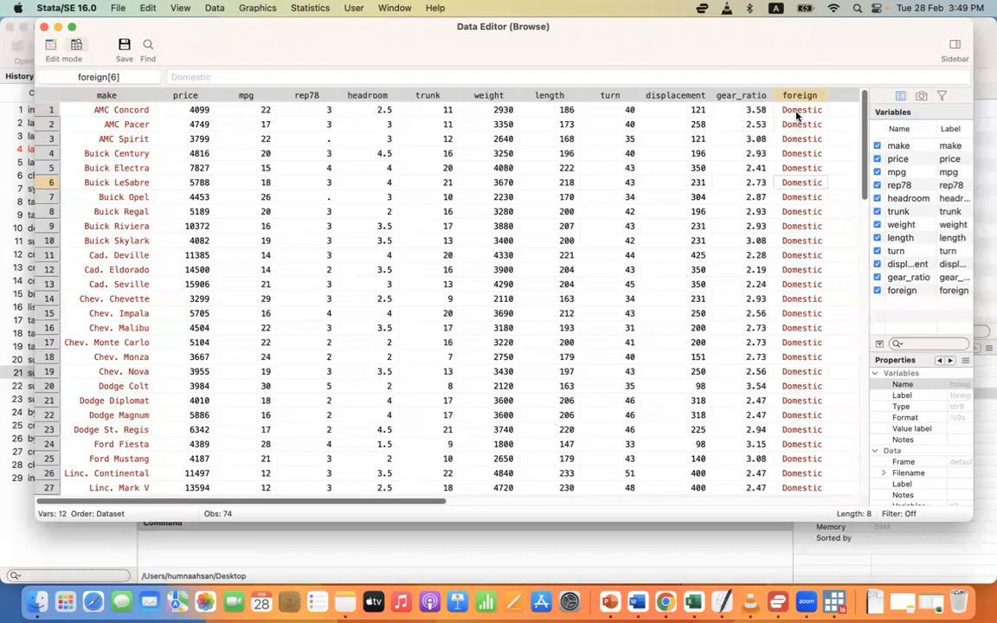
key(Up)
key(Up)
key(Up)
key(Up)
key(Up)
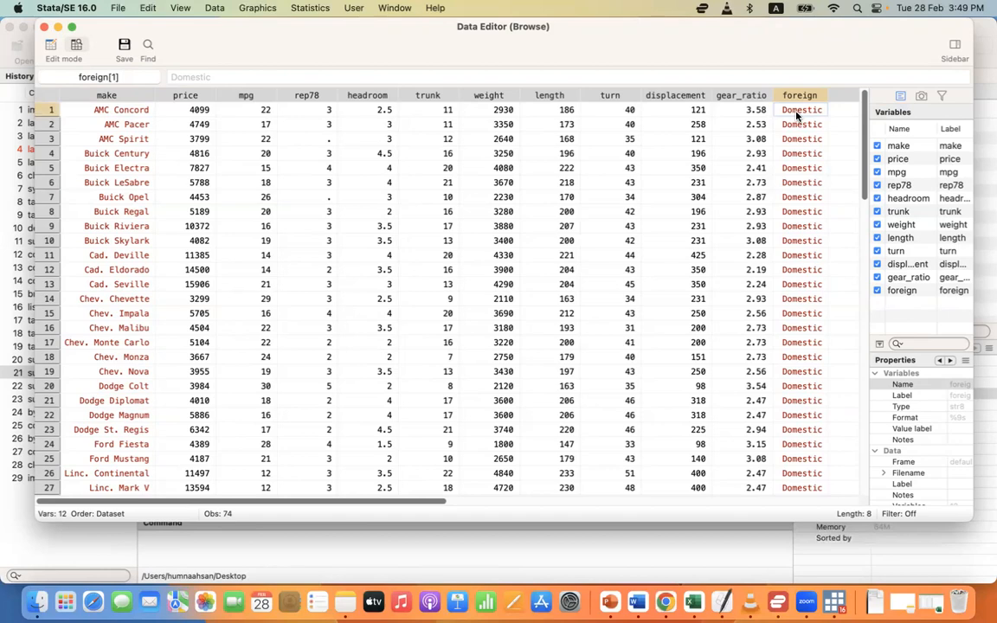
scroll(795, 286, down, 15)
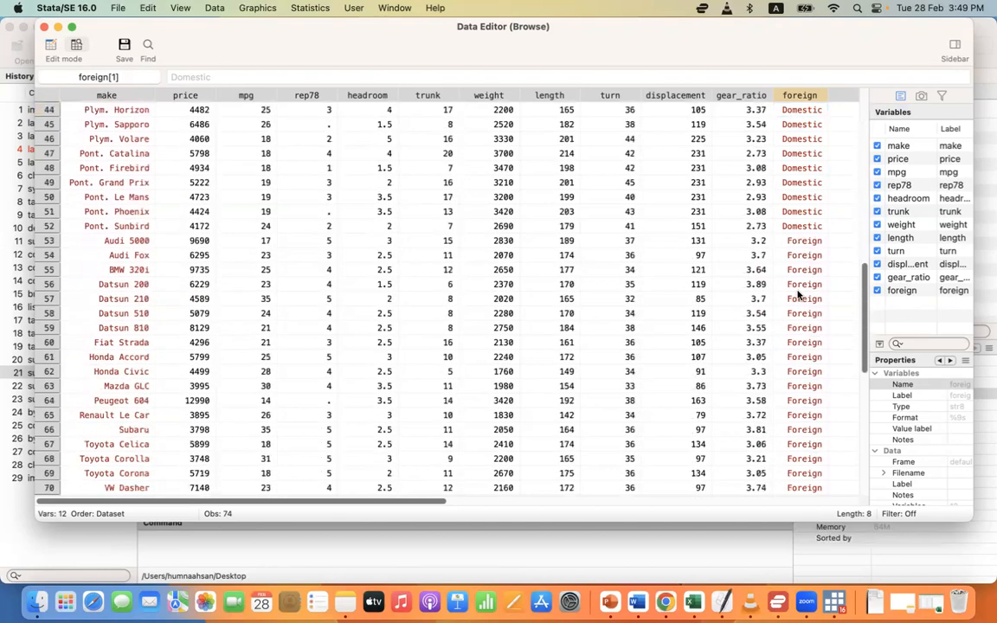
Step: Close the data view and encode the string variable foreign into a new numeric variable named Foreign_cartype
click(800, 300)
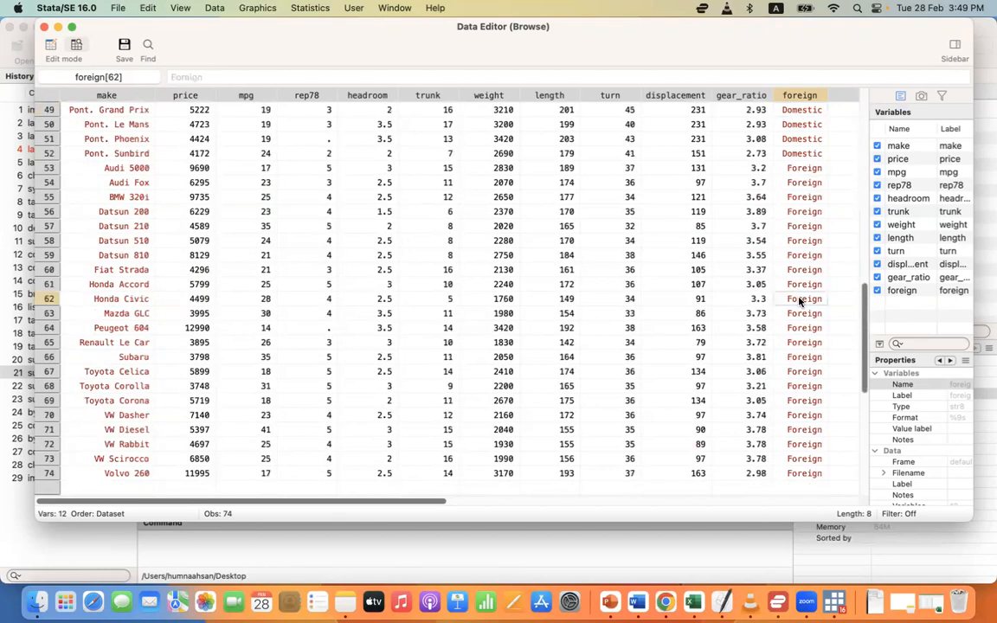
click(44, 27)
text(encode)
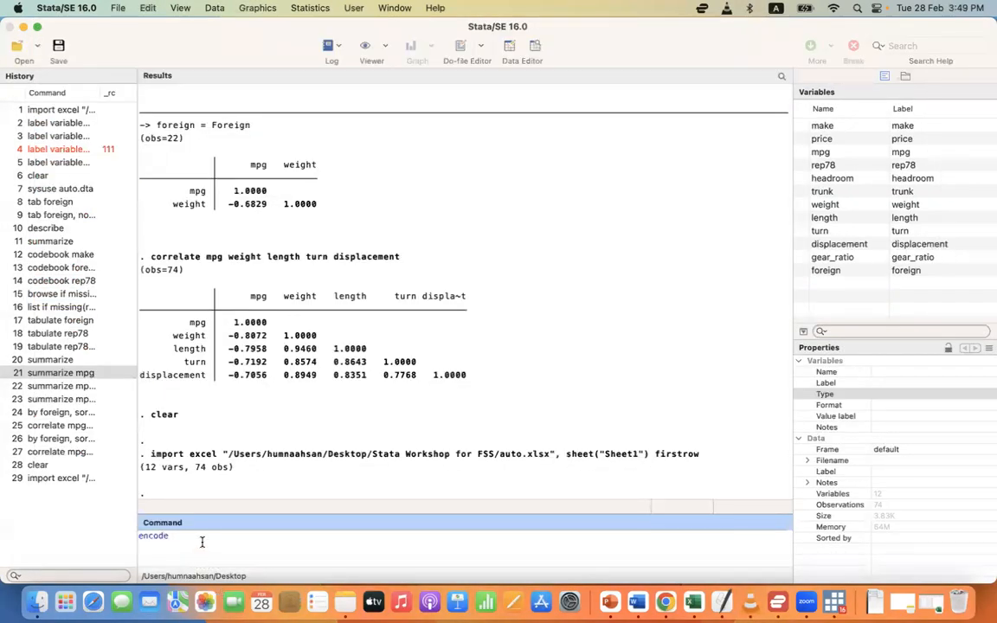
click(800, 271)
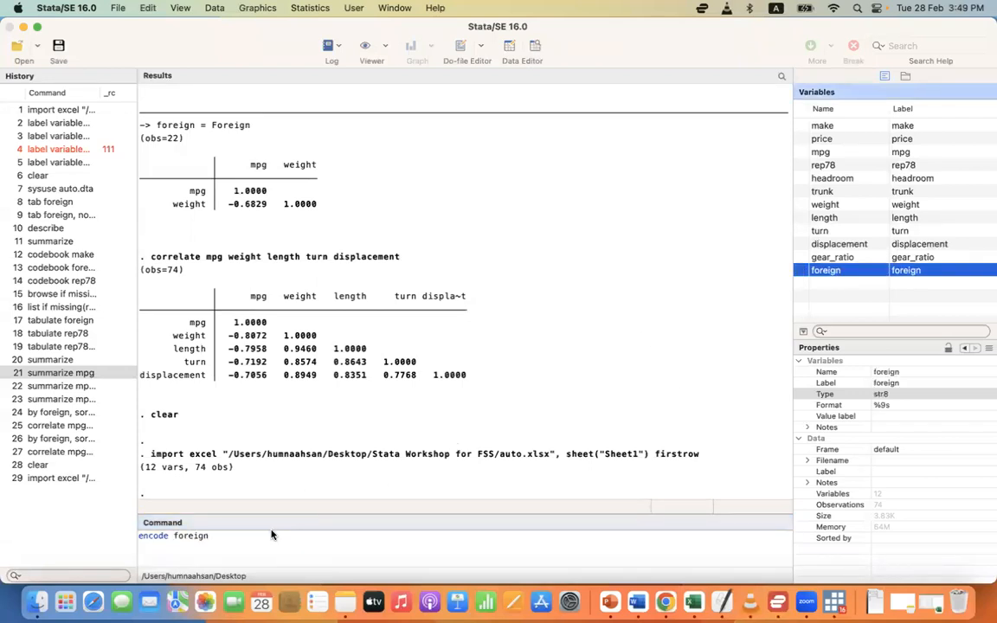
text(, g)
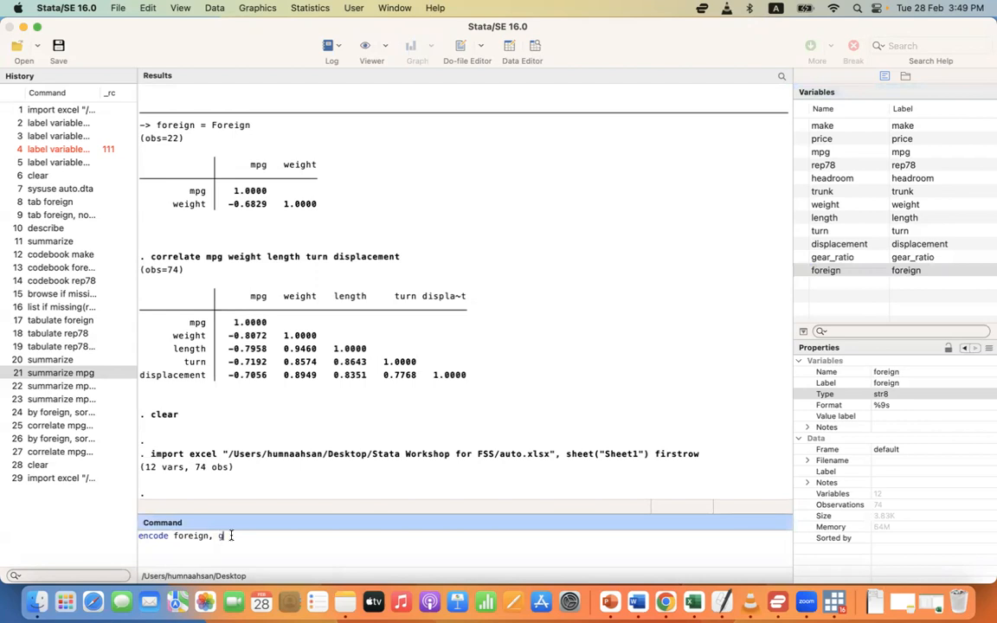
text(en (Forie)
key(BackSpace)
key(BackSpace)
text(eign_cartype))
key(Return)
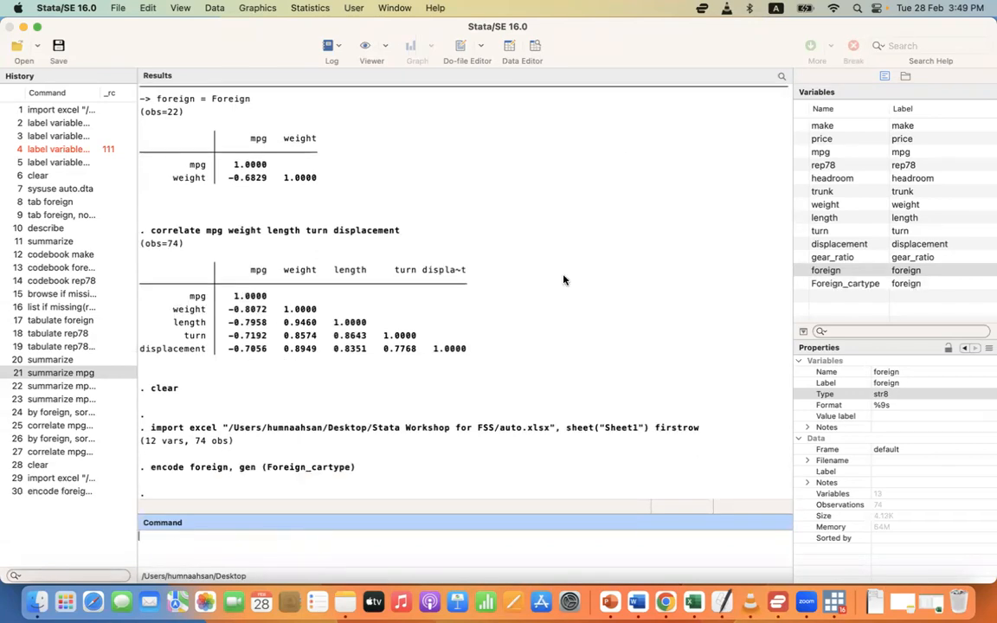
Step: Browse the dataset, compare the foreign and Foreign_cartype cells in the same row, and close the data view
click(522, 48)
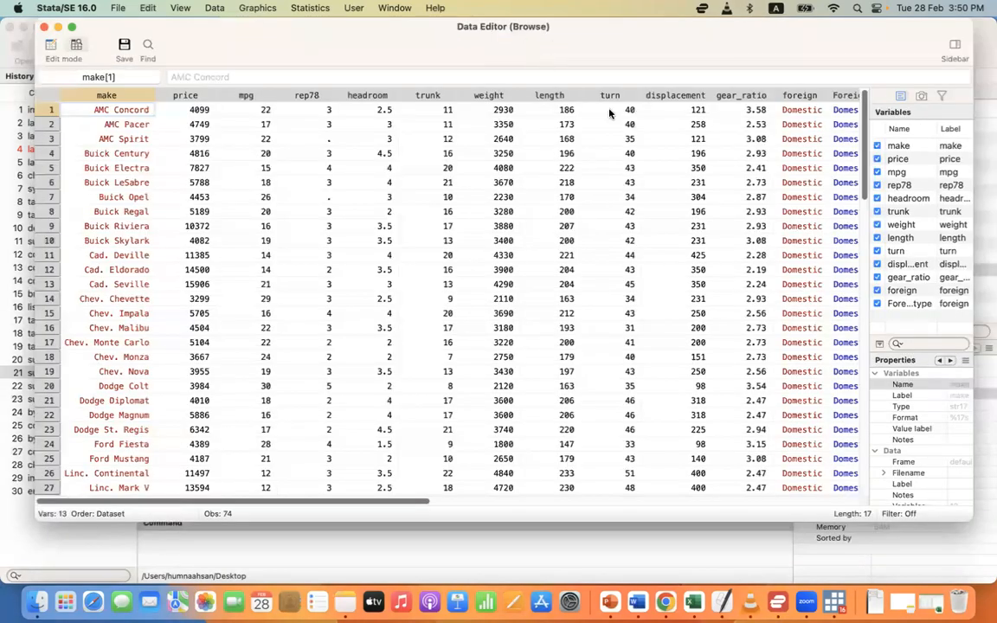
scroll(610, 112, right, 5)
scroll(659, 195, left, 2)
click(636, 110)
click(595, 111)
key(Right)
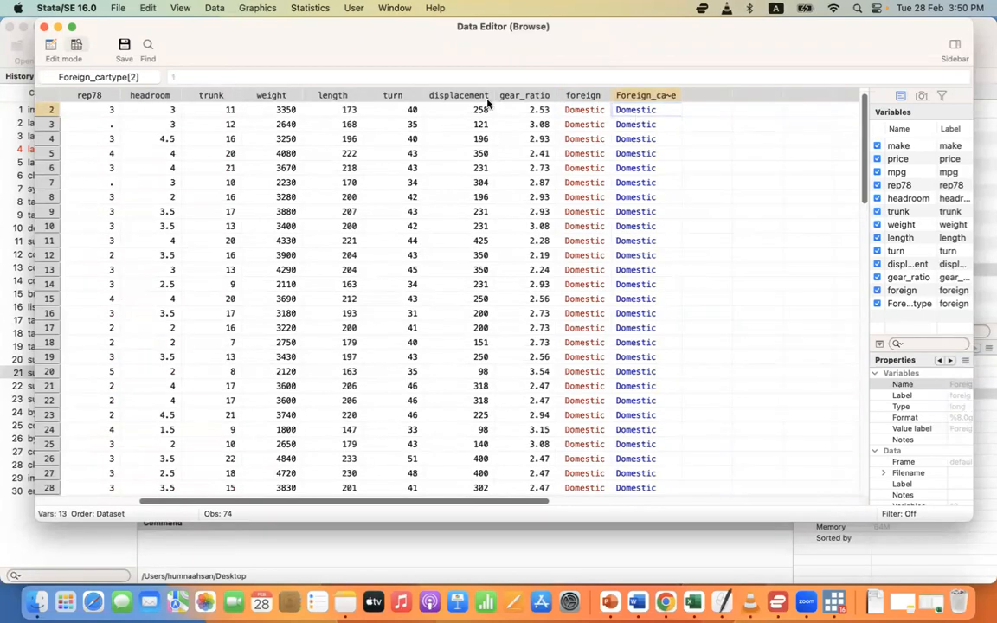
click(57, 27)
Step: Tabulate Foreign_cartype with the nolabel option and examine the percentage for each numeric code
click(207, 544)
text(tab)
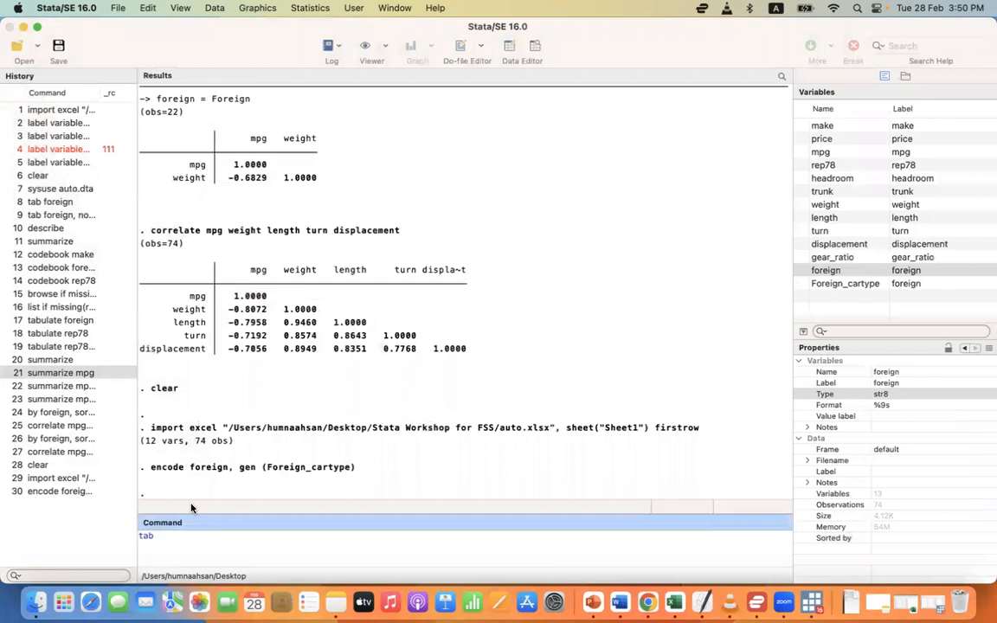
double_click(801, 283)
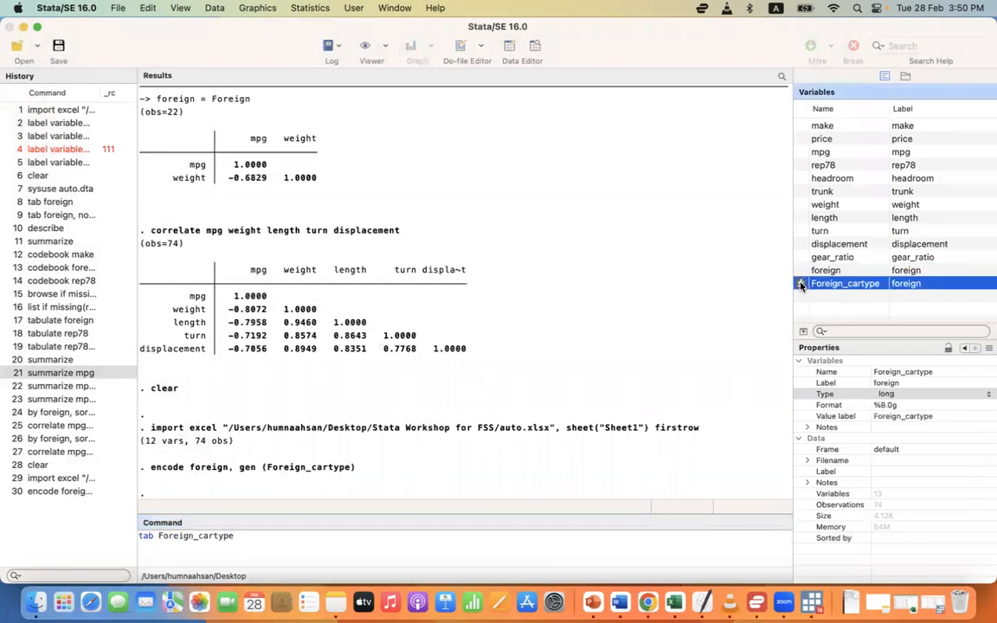
click(249, 537)
text(, nolabel)
key(Return)
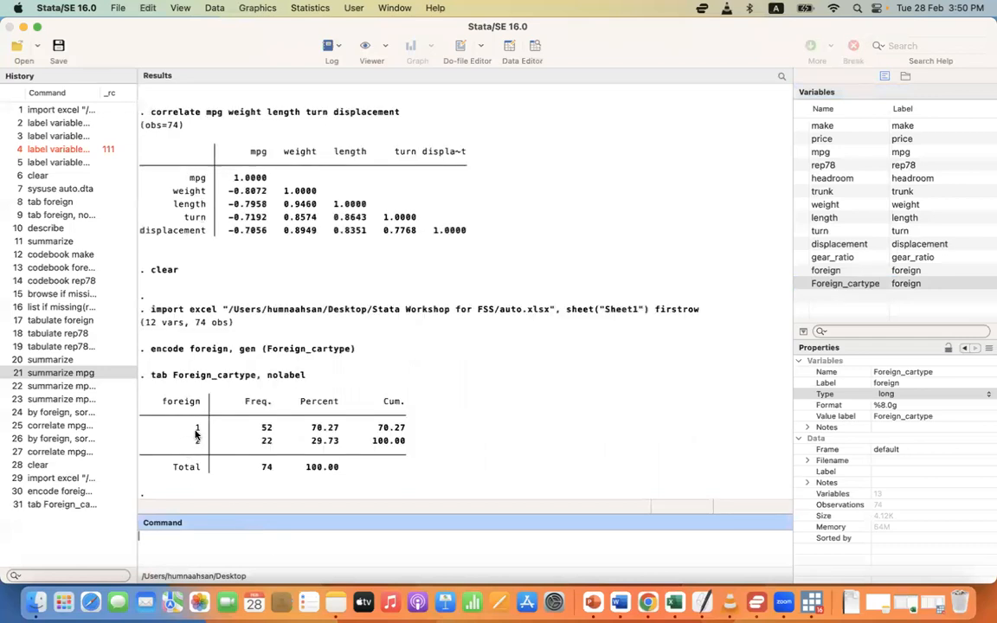
drag(195, 428, 204, 428)
drag(311, 429, 334, 430)
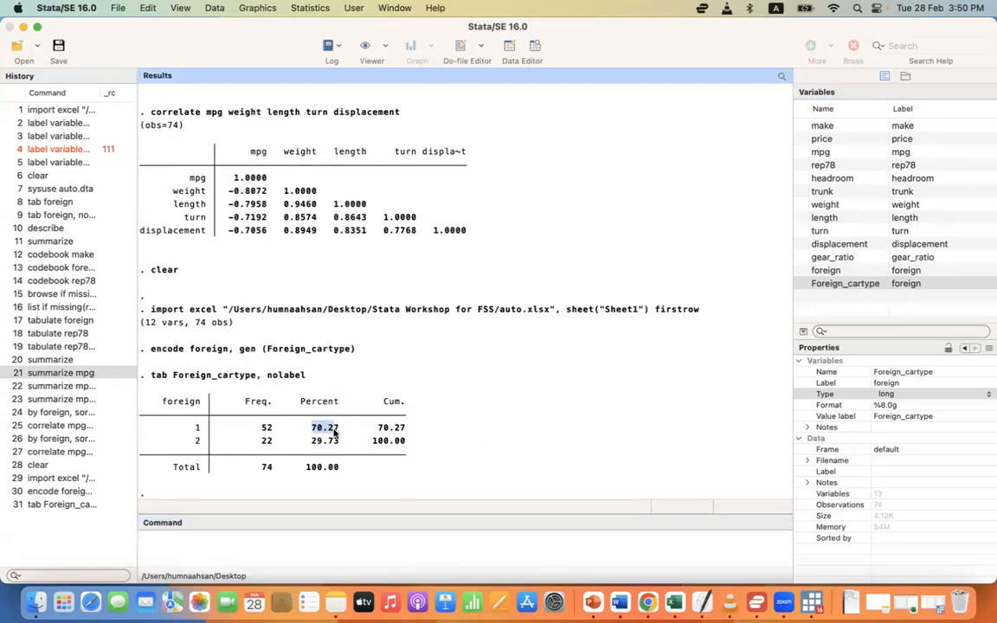
drag(192, 440, 202, 441)
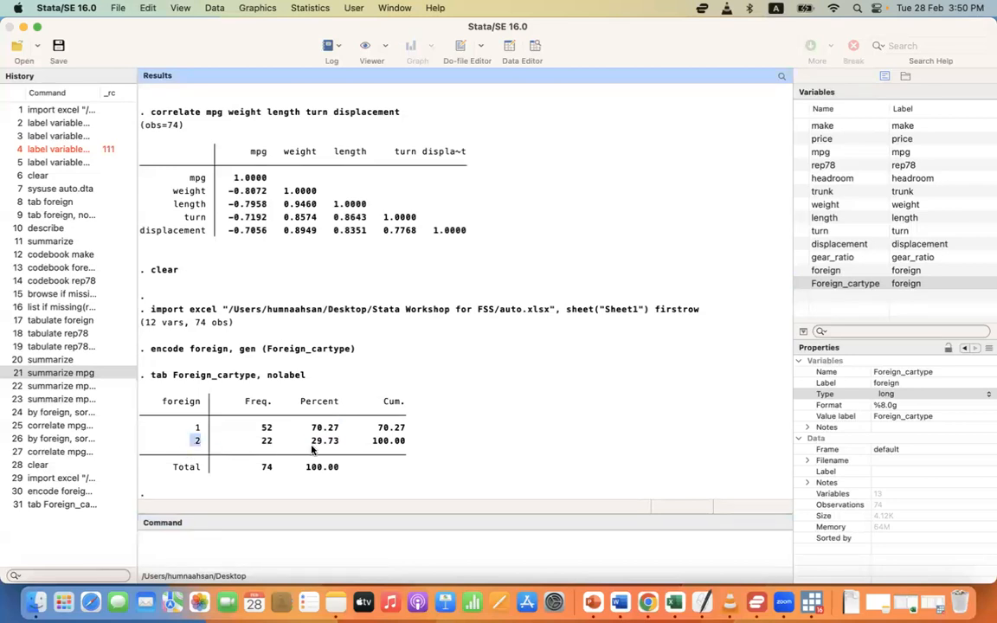
drag(311, 441, 337, 444)
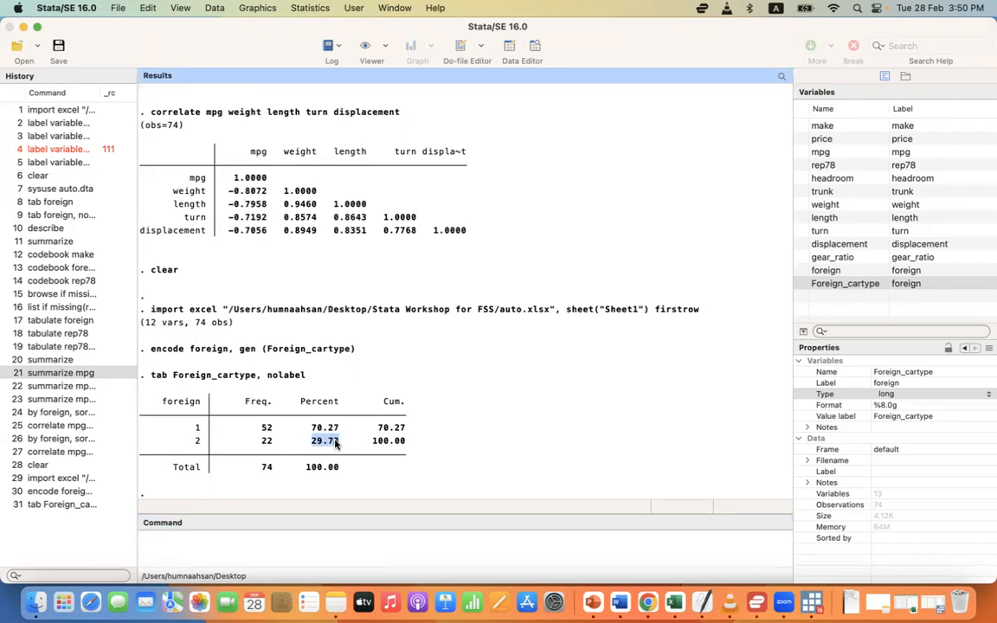
drag(191, 430, 199, 443)
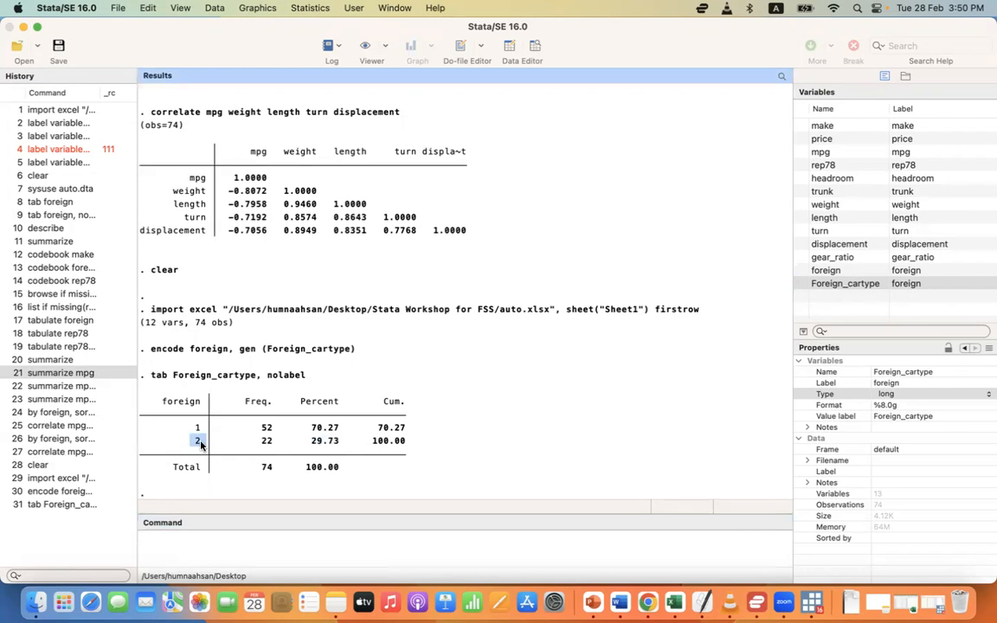
click(201, 445)
Step: Recode Foreign_cartype so that 1 becomes 0 and 2 becomes 1
click(183, 549)
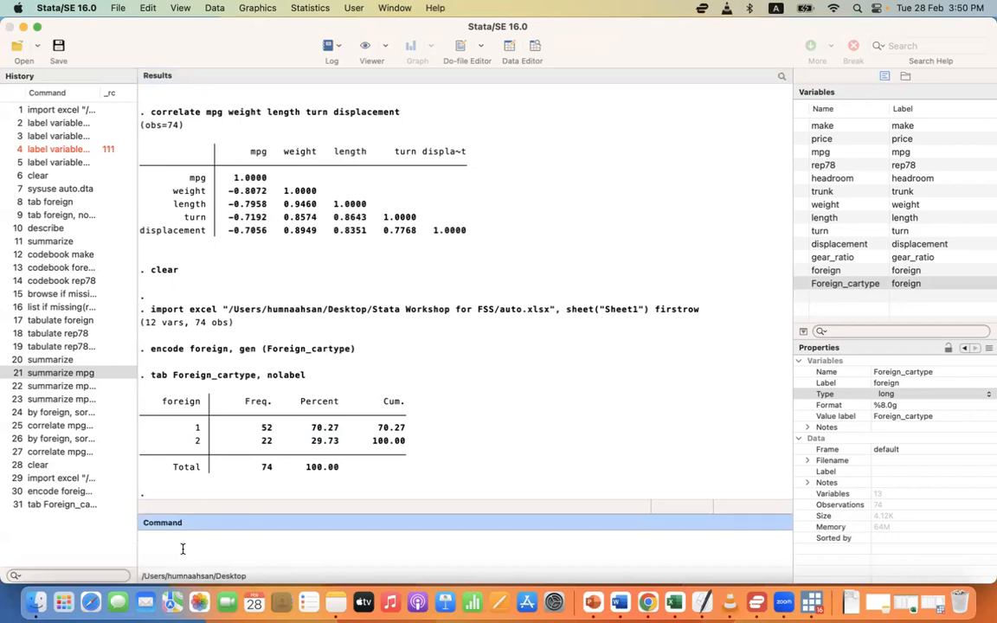
text(recode)
click(801, 284)
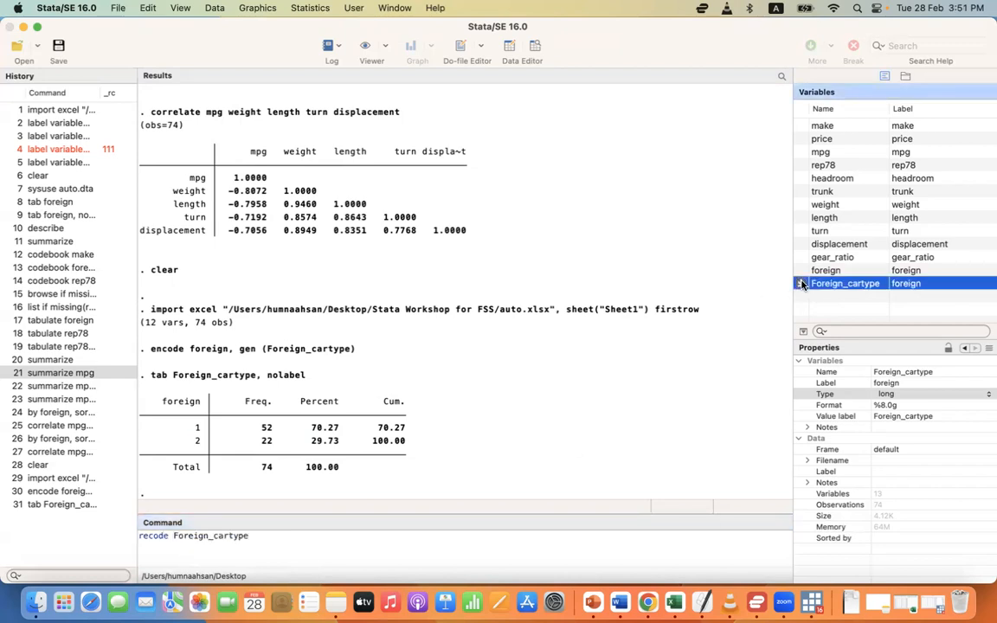
click(261, 536)
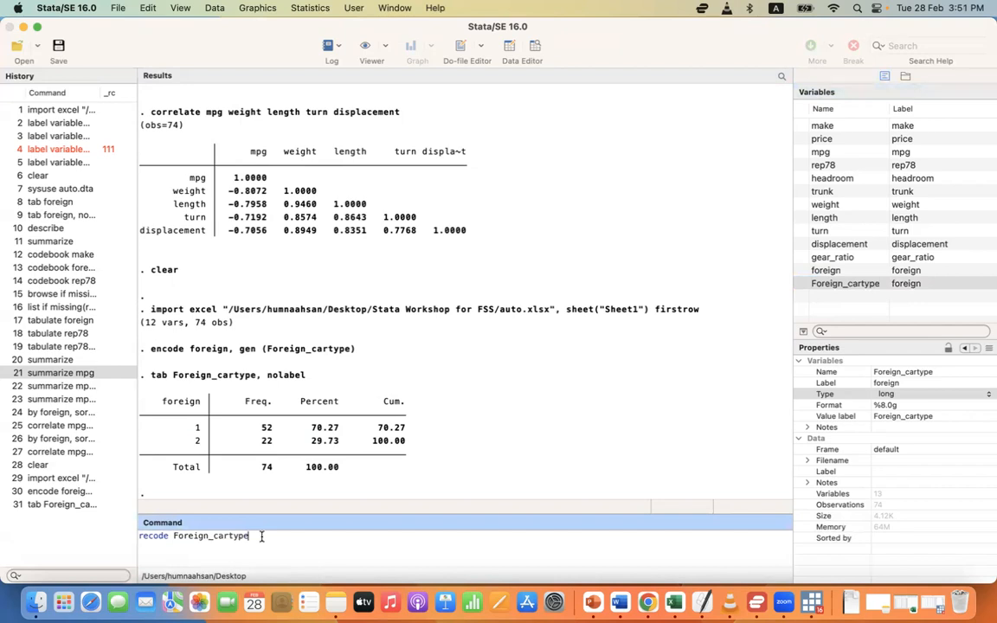
text((1=0) (2=1))
key(Return)
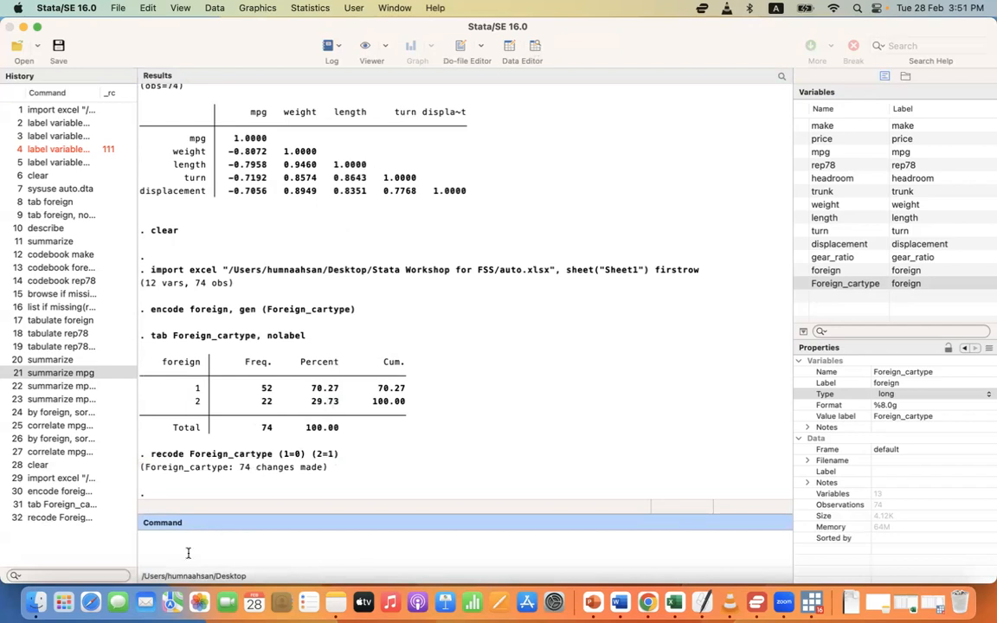
Step: Rerun the earlier nolabel tabulation of Foreign_cartype from the command history and check the recoded categories' percentages
drag(149, 336, 319, 337)
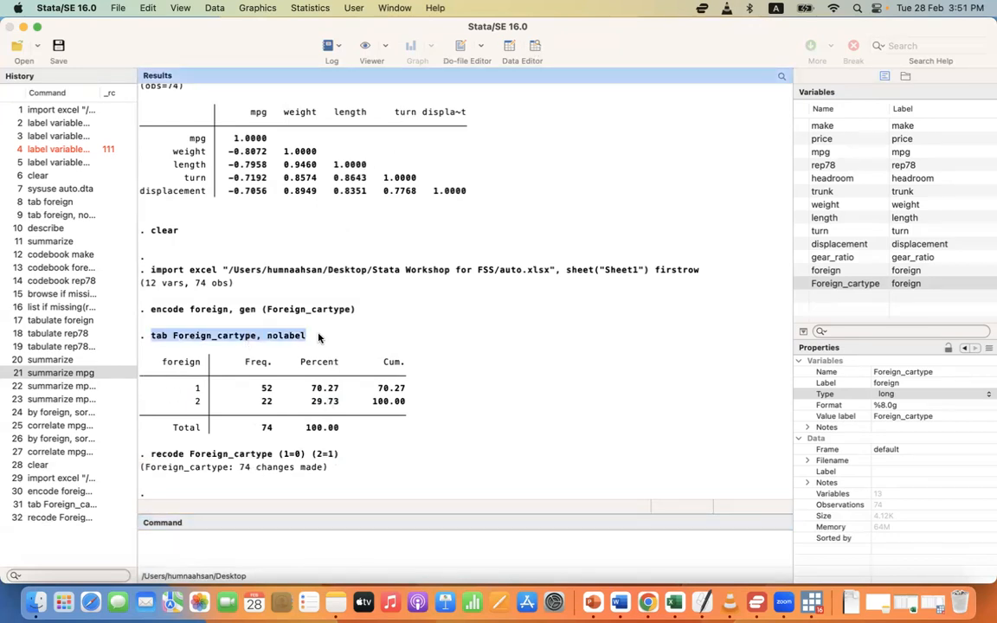
click(50, 509)
double_click(49, 509)
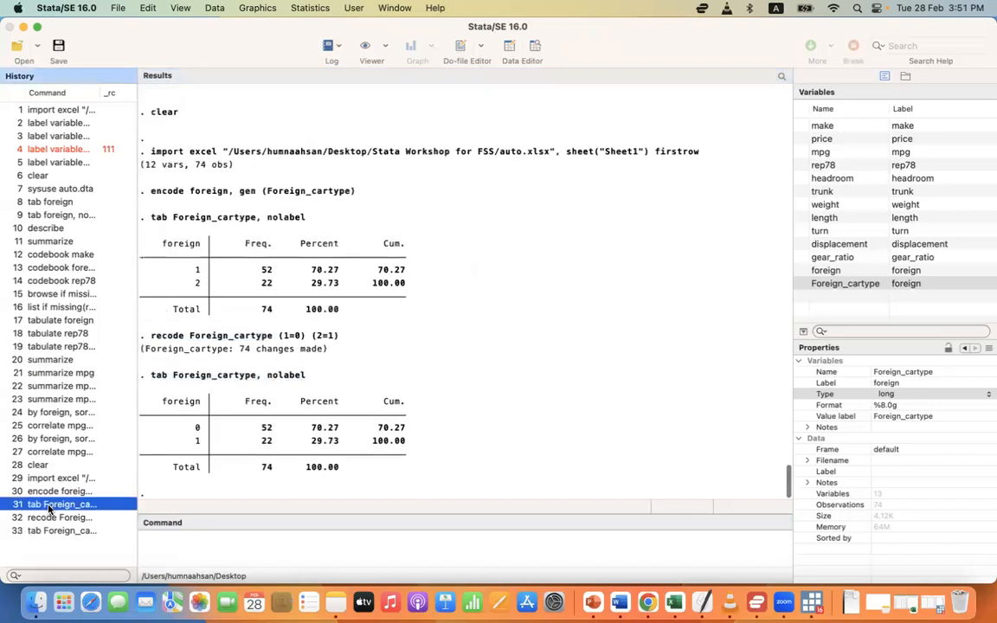
click(197, 429)
drag(314, 429, 336, 444)
click(338, 430)
double_click(197, 442)
click(336, 444)
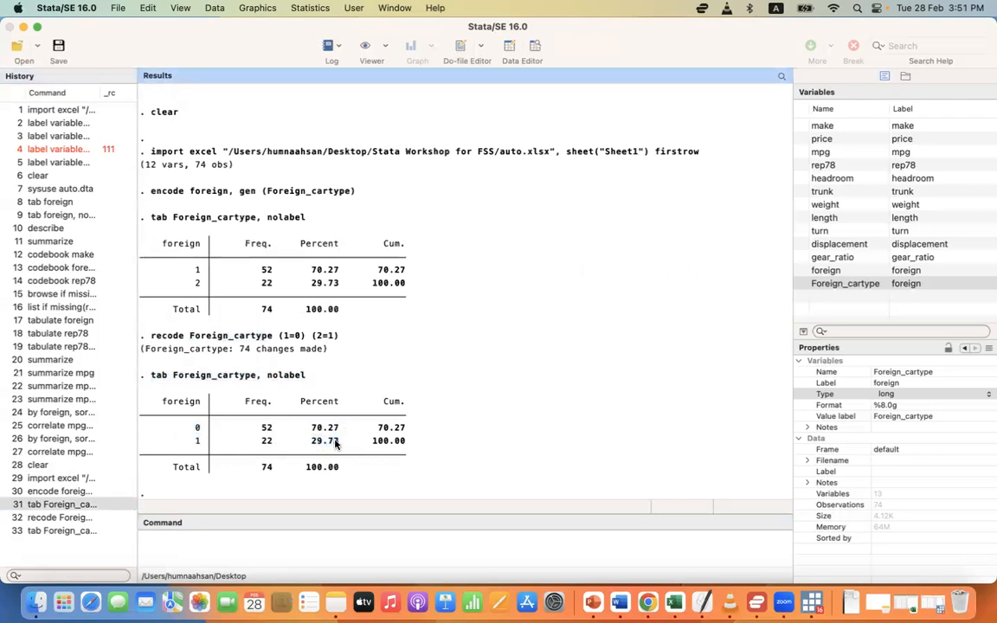
Step: Browse the dataset to inspect a recoded Foreign_cartype cell beside foreign, close the data view, and return to command entry
click(534, 45)
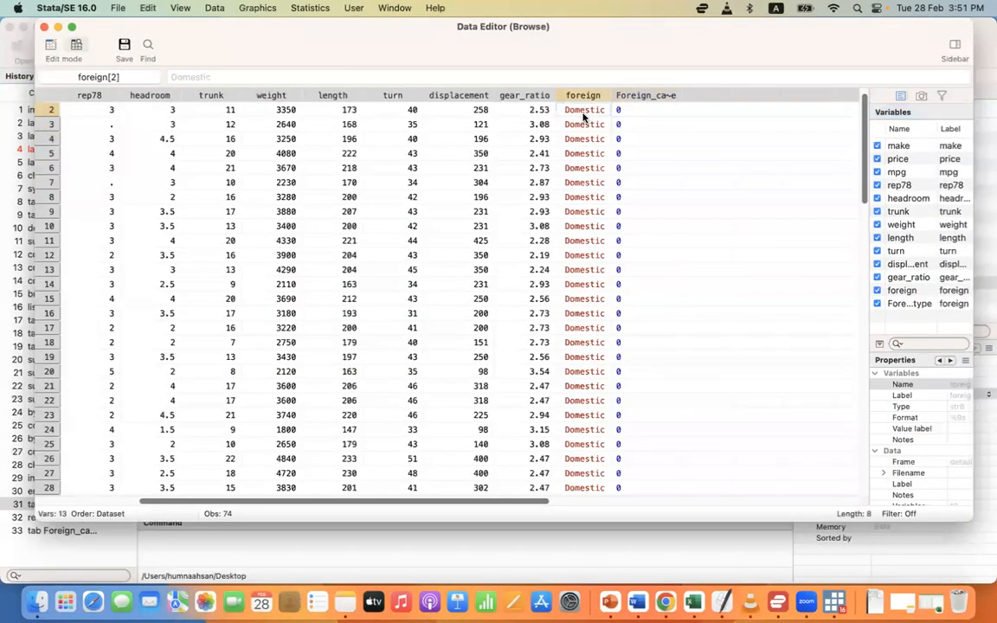
click(629, 114)
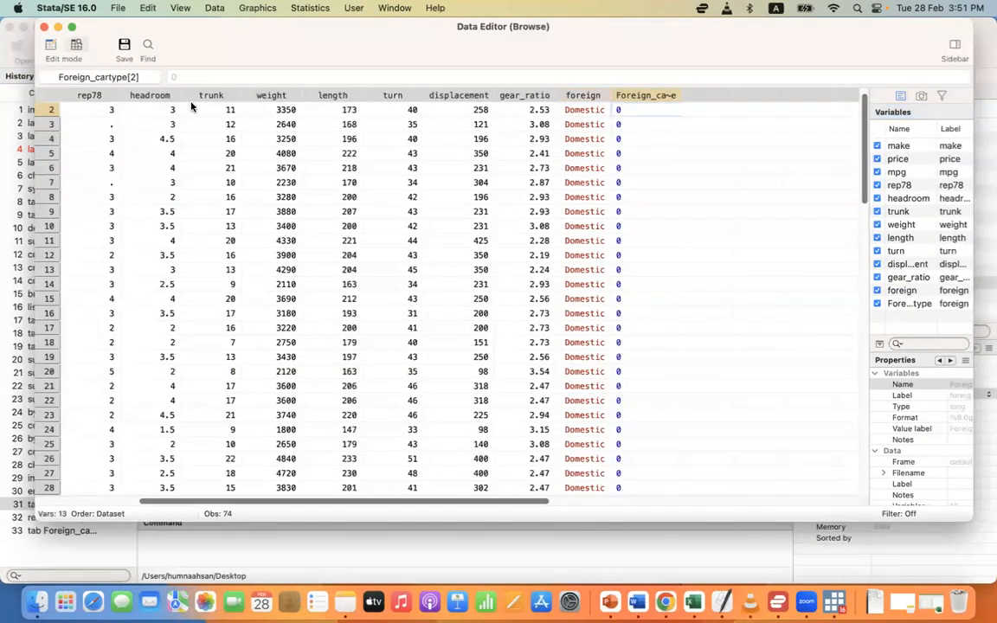
click(45, 27)
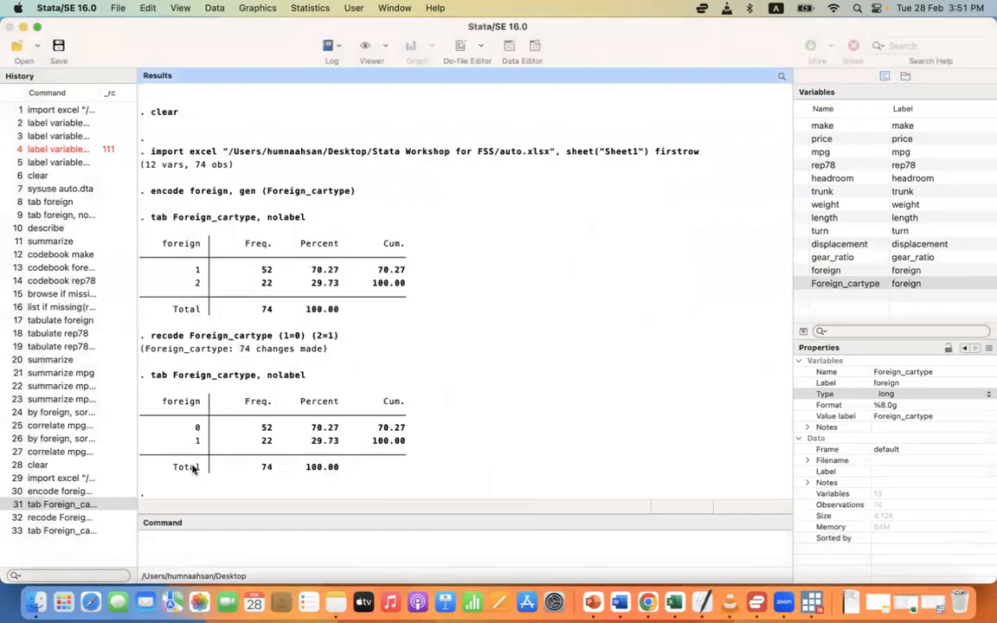
click(249, 547)
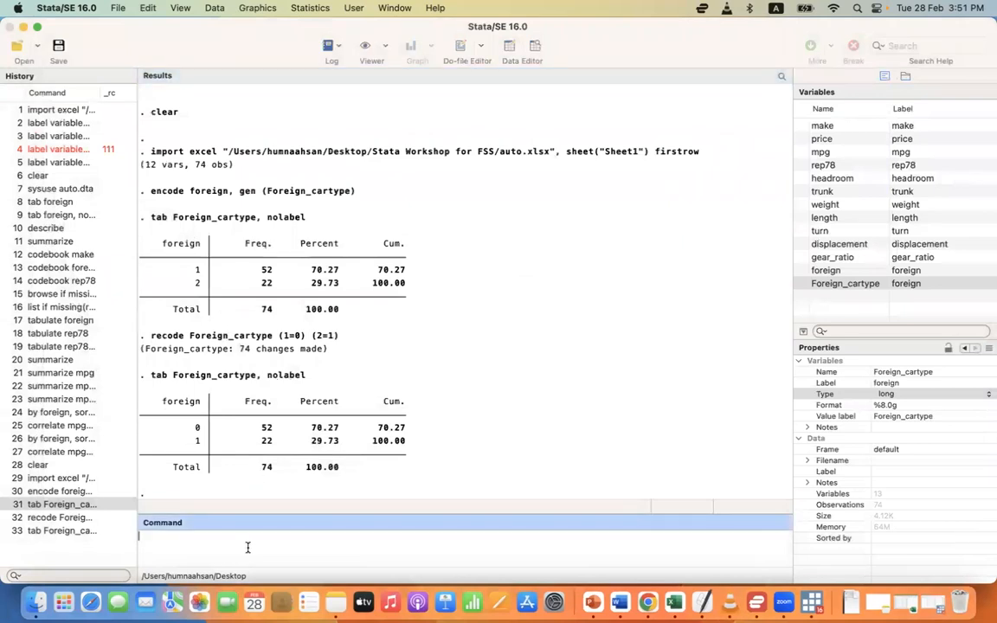